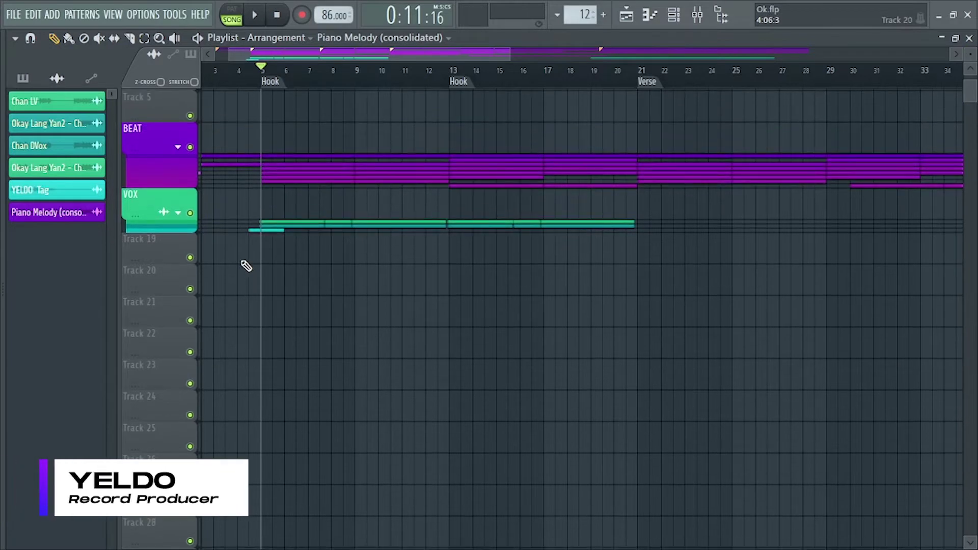
# Step: Expand the BEAT and VOX track groups in the playlist
pyautogui.click(179, 148)
pyautogui.scroll(-1, 173, 403)
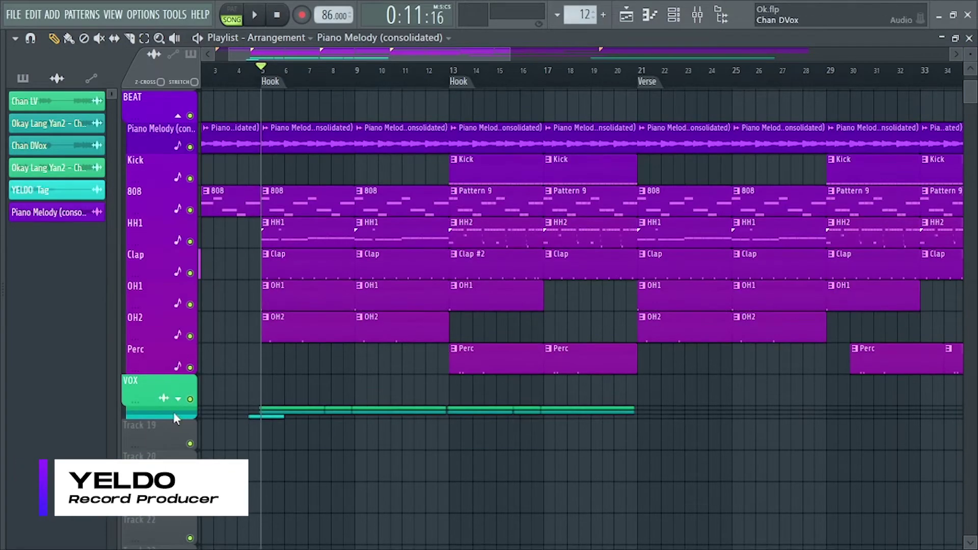
pyautogui.click(182, 400)
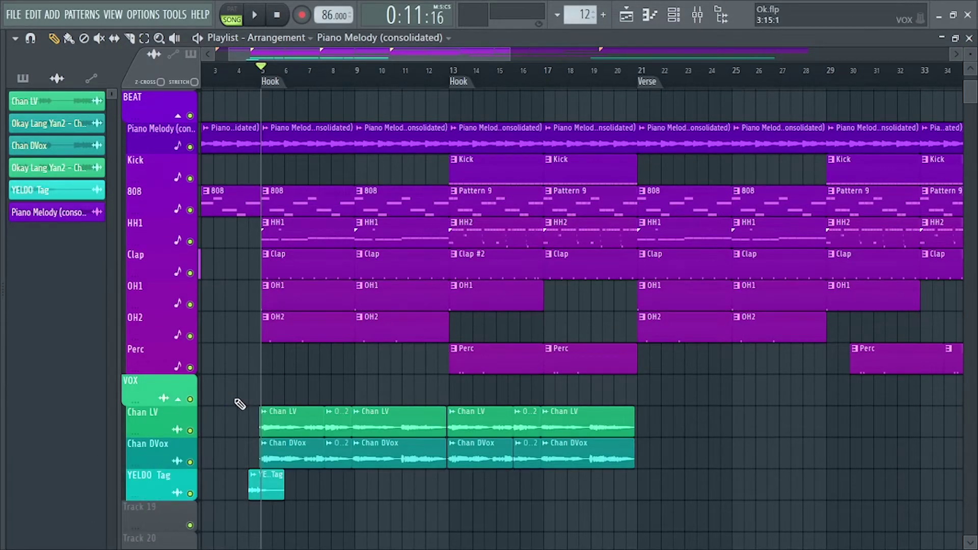
pyautogui.scroll(-1, 586, 489)
# Step: Marquee-select the clips up to bar 21, deselect them, then play the song with the mixer open
pyautogui.moveTo(591, 498); pyautogui.dragTo(201, 92)
pyautogui.click(306, 112)
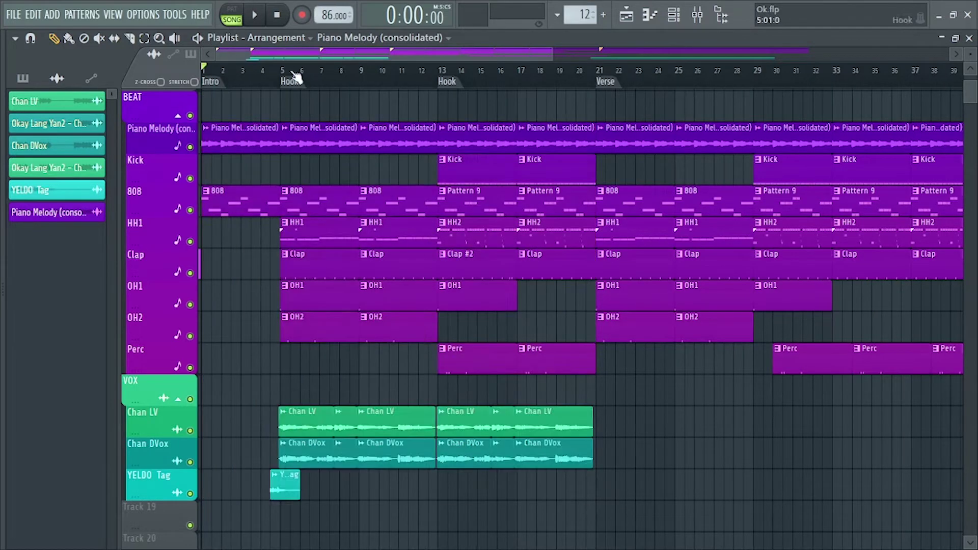
pyautogui.click(256, 16)
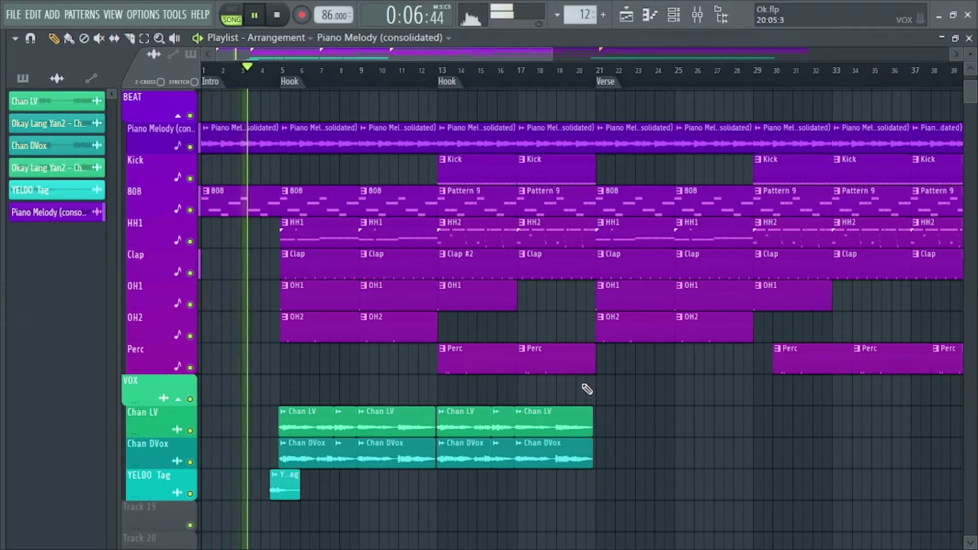
pyautogui.press('F9')
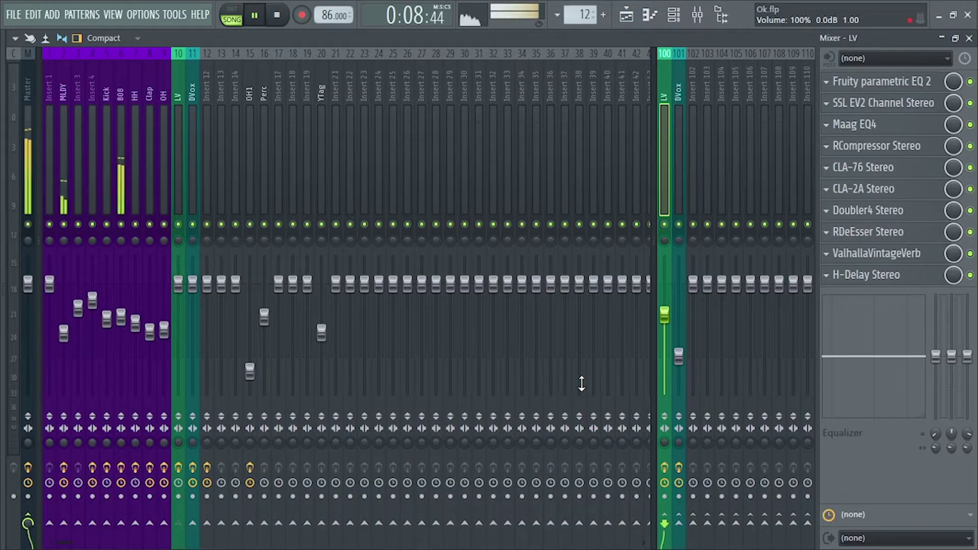
# Step: Toggle the mixer repeatedly during playback to check the LV insert, then stop the song
pyautogui.press('F9')
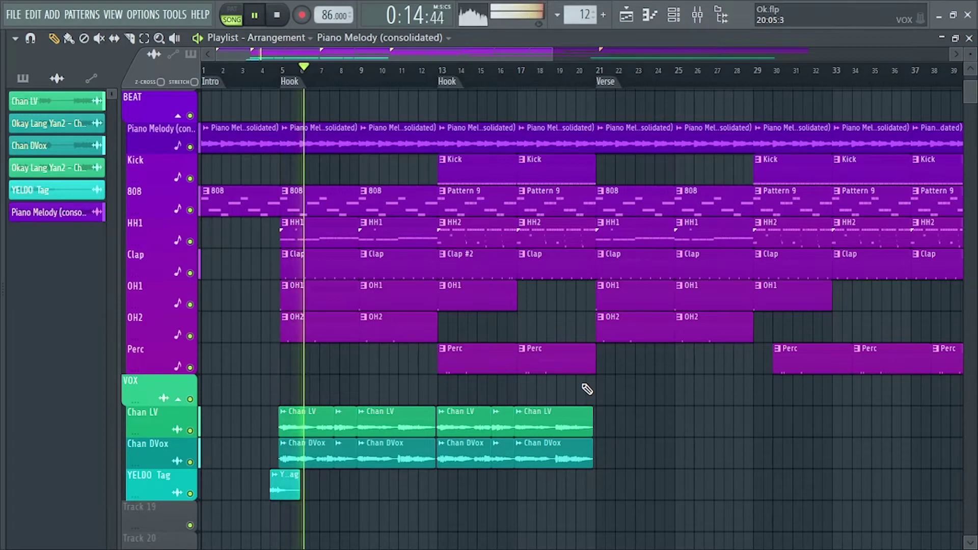
pyautogui.press('F9')
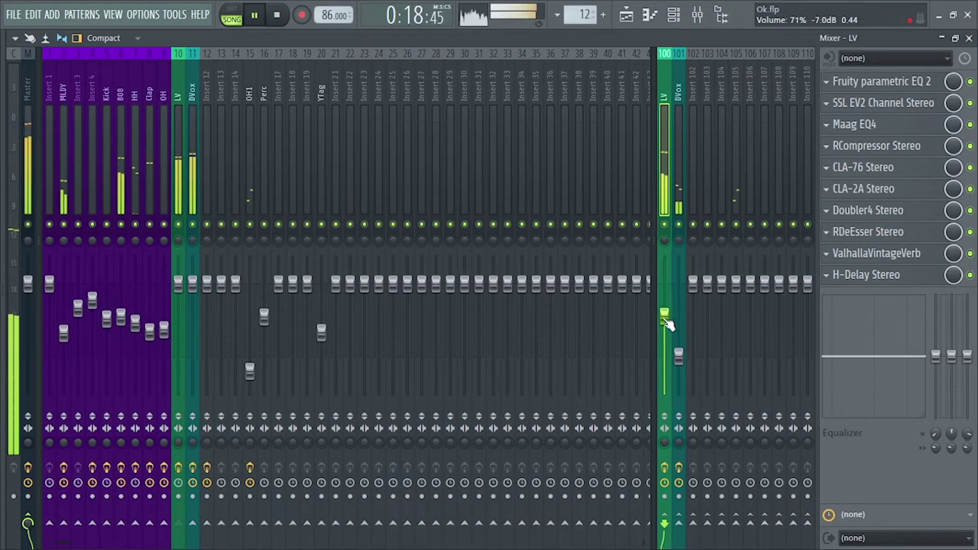
pyautogui.press('F9')
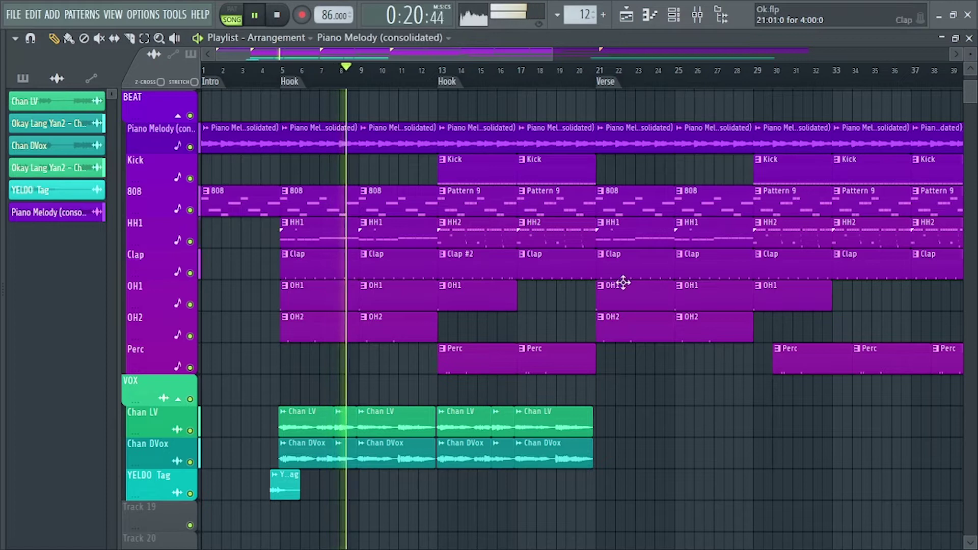
pyautogui.press('F9')
pyautogui.press('F9')
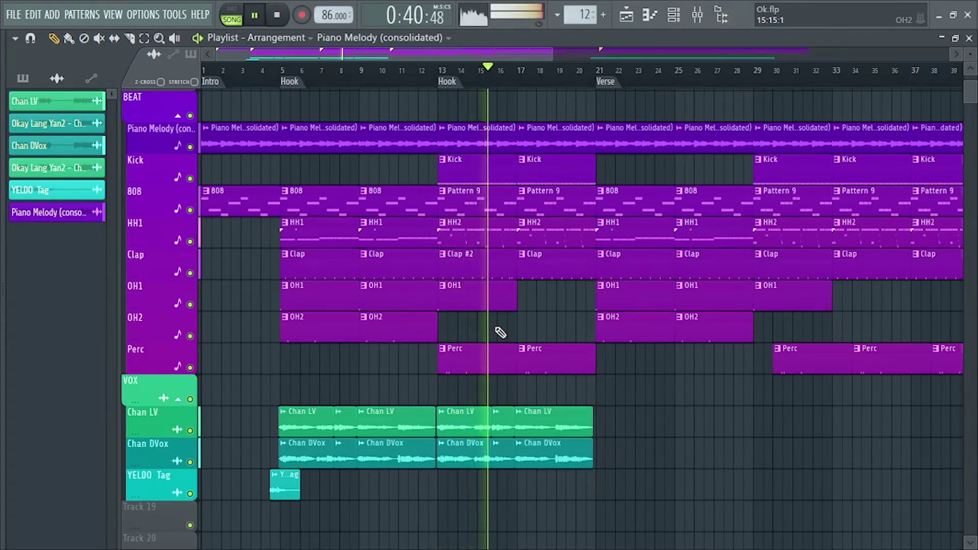
pyautogui.press('F9')
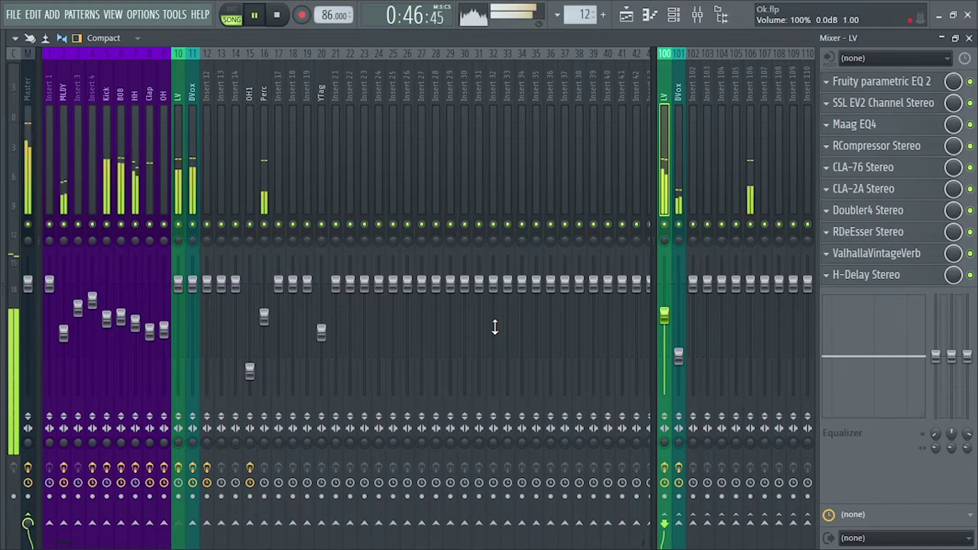
pyautogui.press('F9')
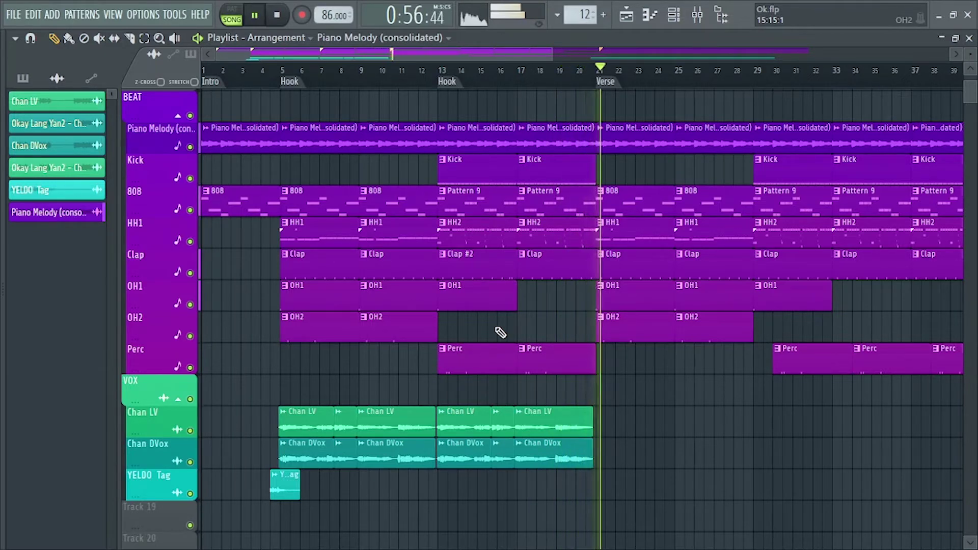
pyautogui.press('space')
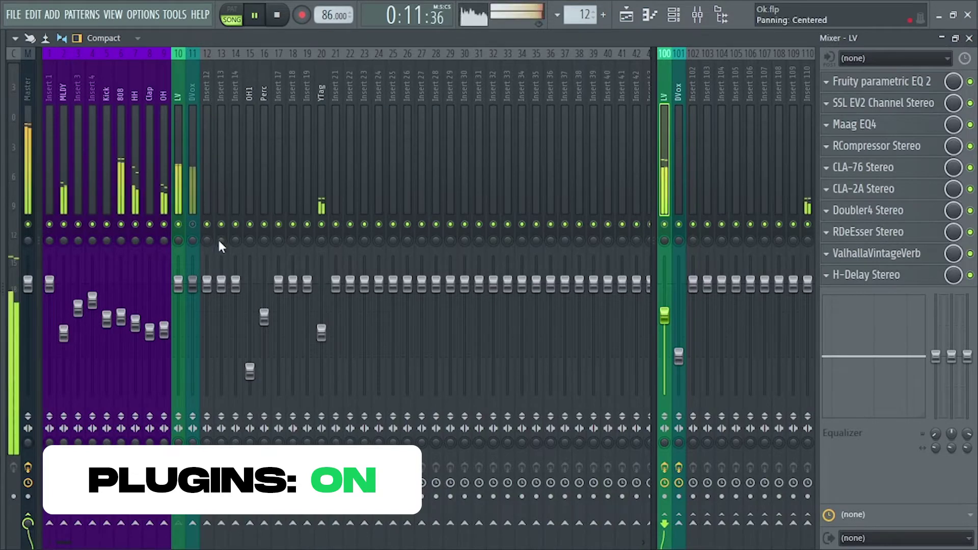
# Step: Bypass and re-enable the LV insert's effect chain twice while playing, then stop
pyautogui.click(664, 468)
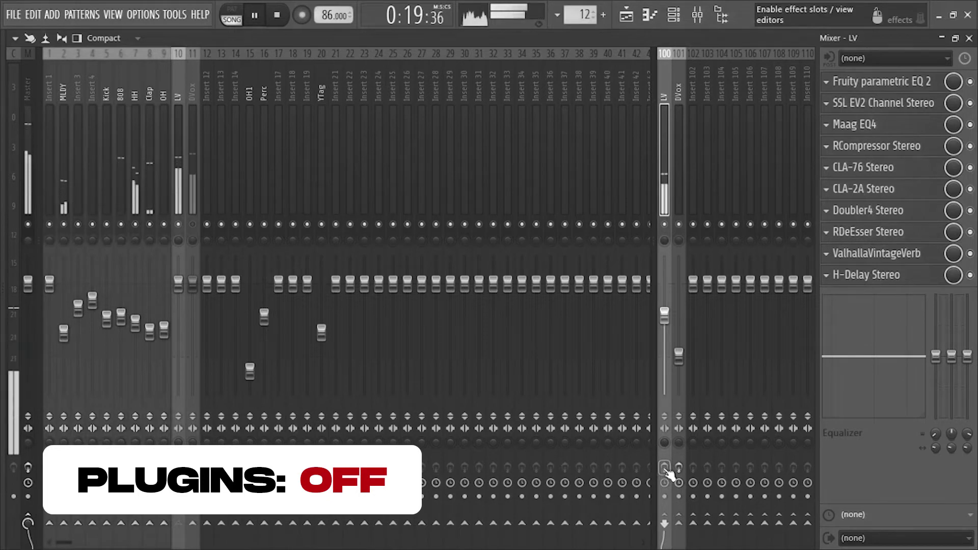
pyautogui.click(665, 468)
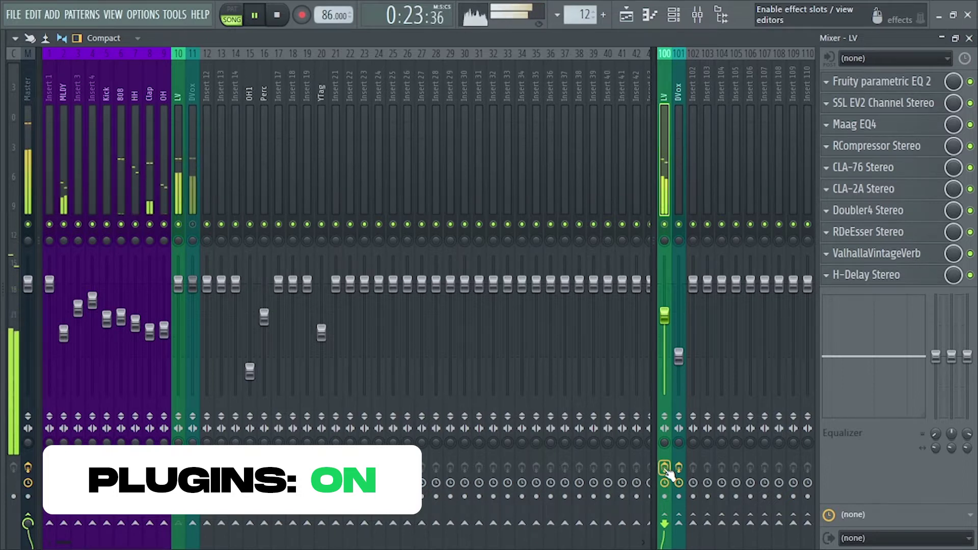
pyautogui.click(665, 468)
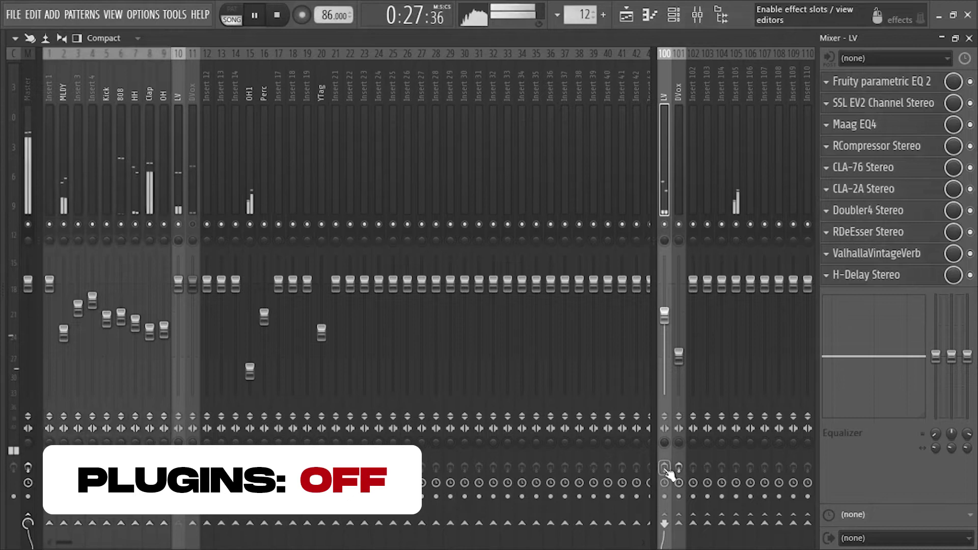
pyautogui.click(664, 468)
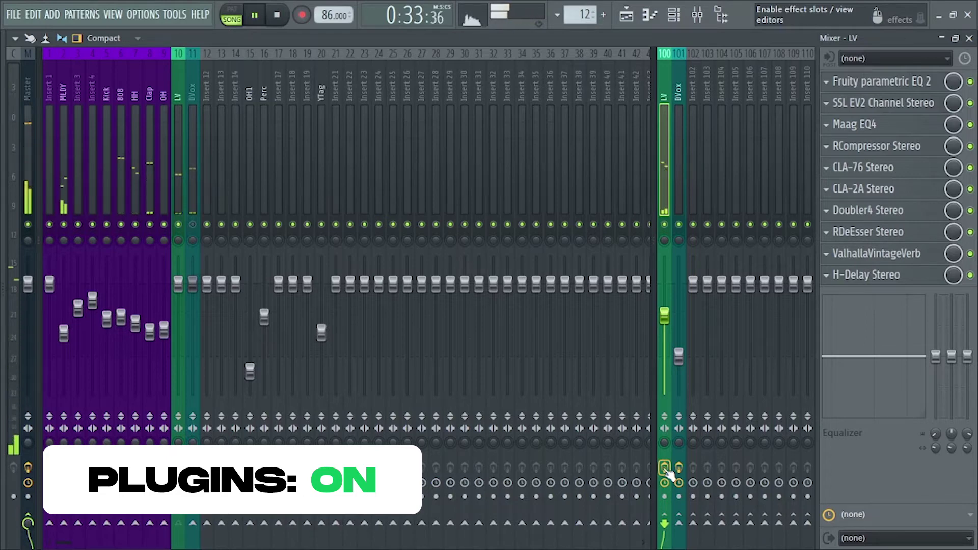
pyautogui.press('space')
# Step: Solo the LV vocal, show insert 10 LV's chain, and move the NS1 Stereo window aside
pyautogui.rightClick(664, 224)
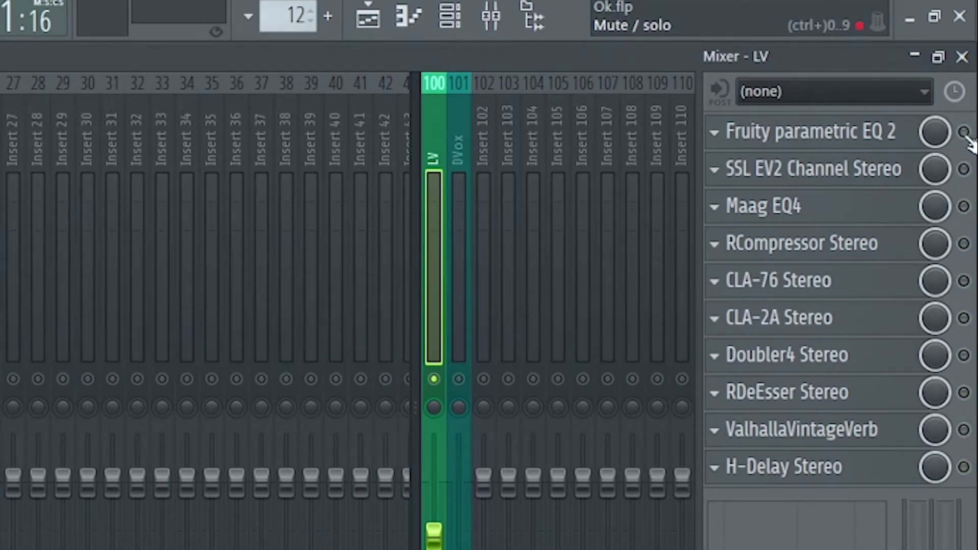
pyautogui.press('Right')
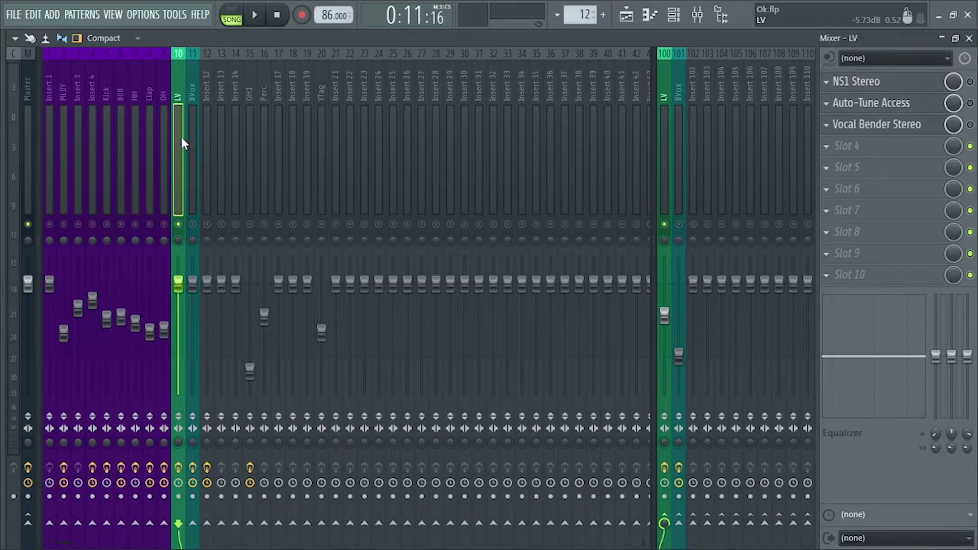
pyautogui.moveTo(255, 179); pyautogui.dragTo(423, 95)
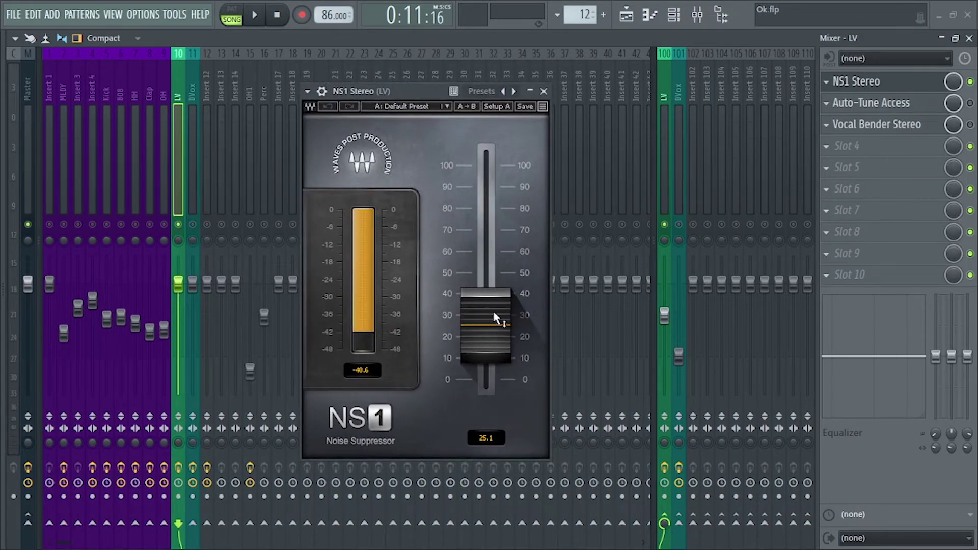
# Step: Close NS1 Stereo, then audition the vocal through Auto-Tune Access and close it
pyautogui.click(543, 92)
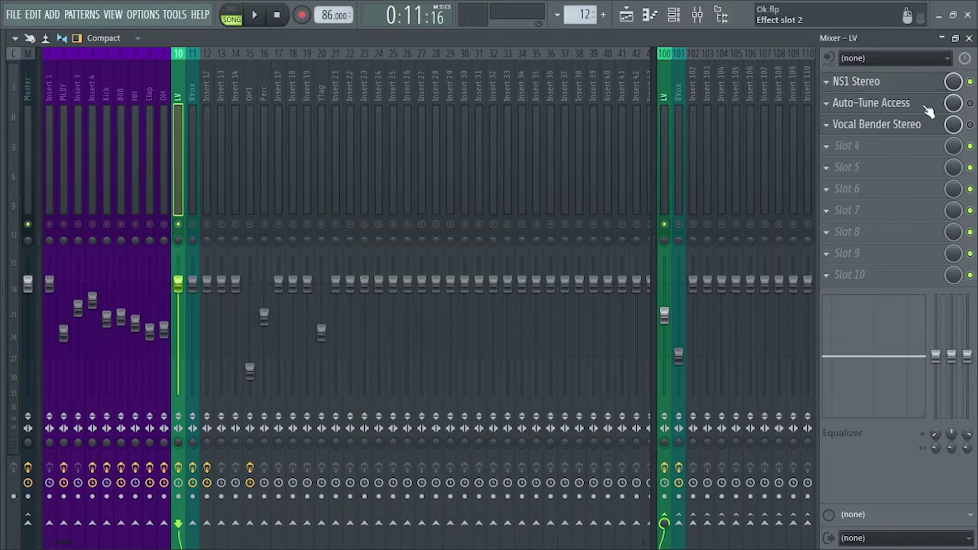
pyautogui.click(871, 102)
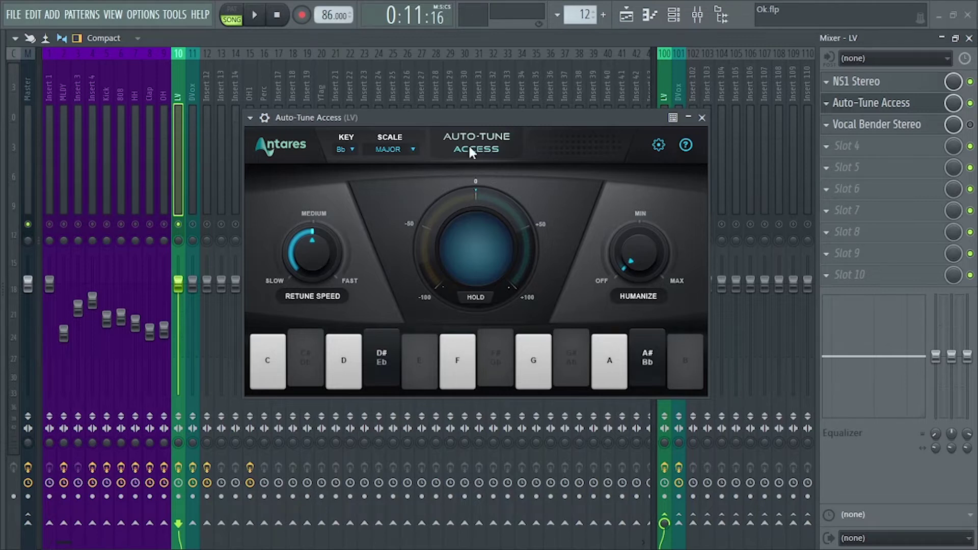
pyautogui.moveTo(494, 115); pyautogui.dragTo(501, 121)
pyautogui.press('space')
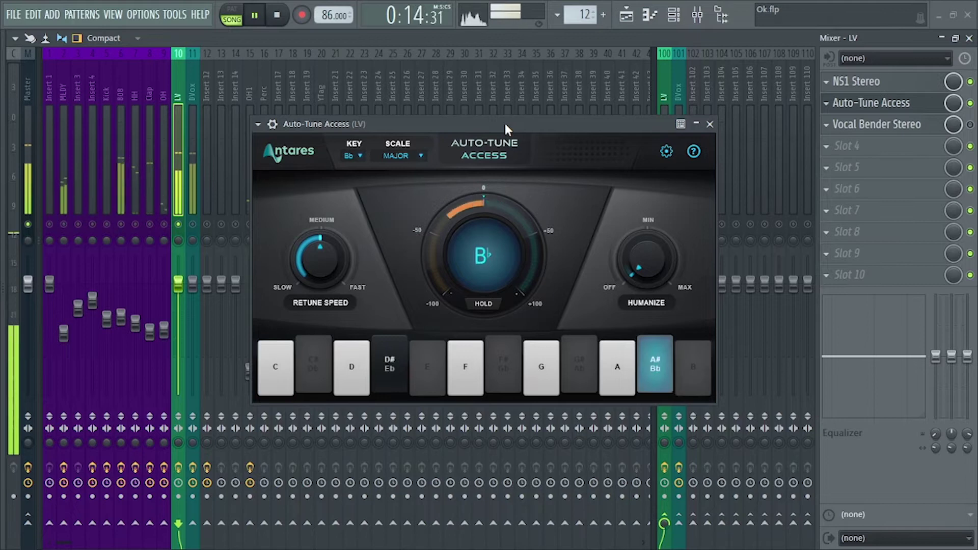
pyautogui.press('space')
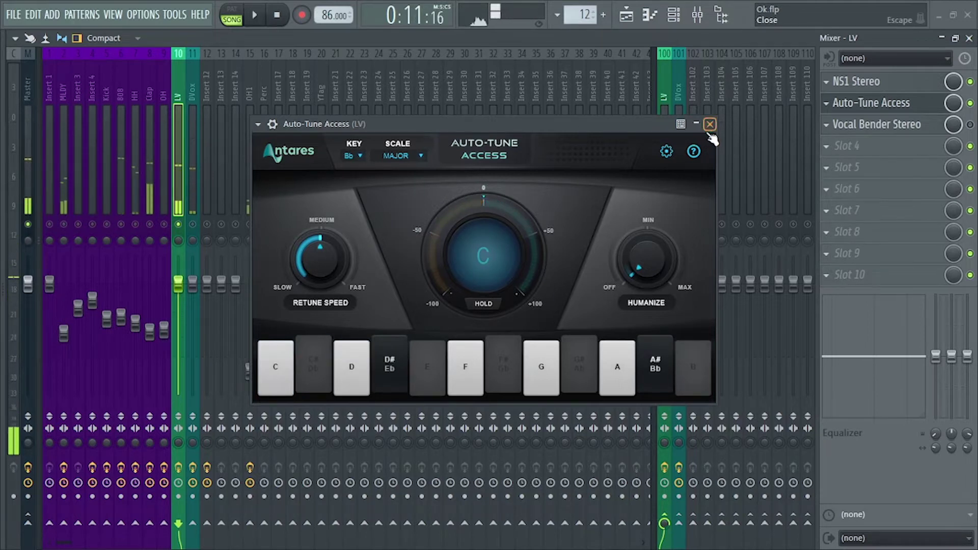
pyautogui.click(710, 124)
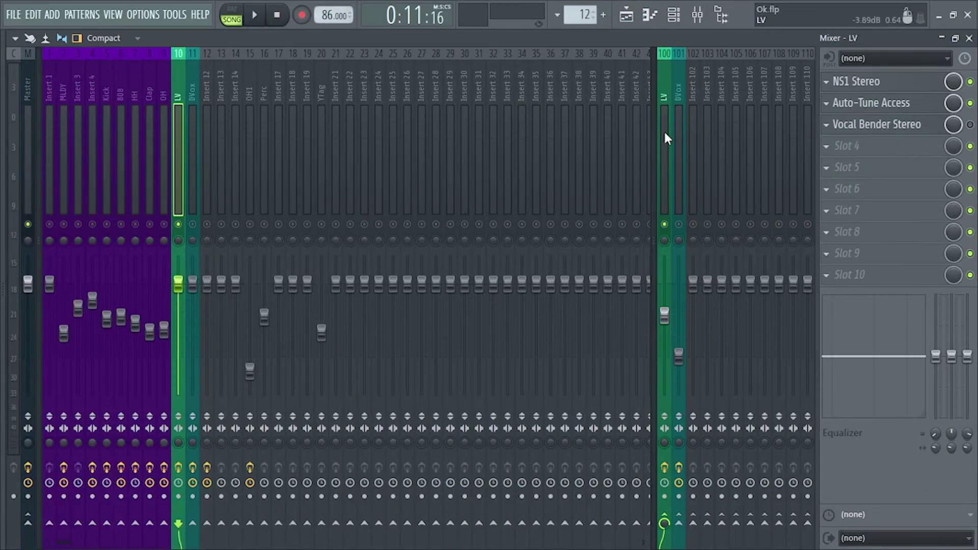
# Step: Select LV insert 100, audition the vocal through Fruity parametric EQ 2, then close it
pyautogui.click(664, 135)
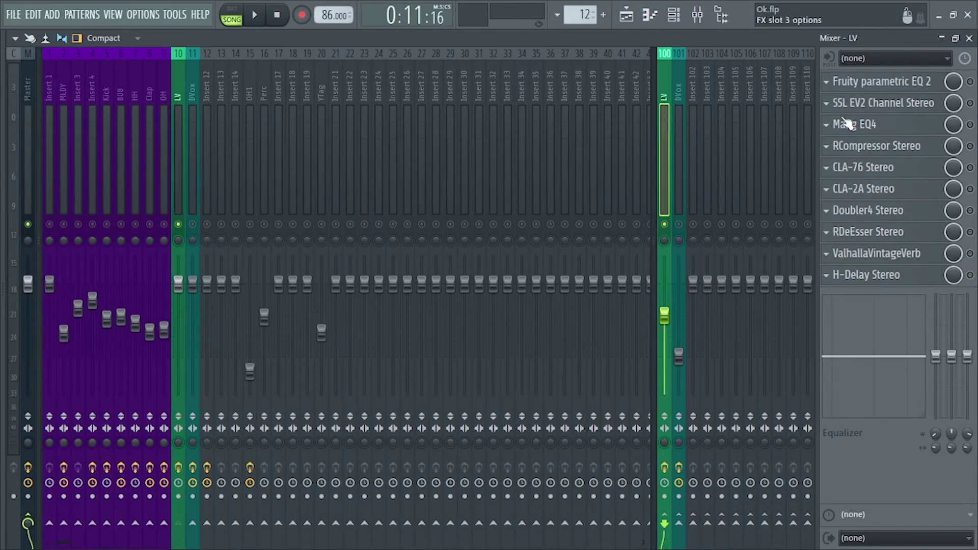
pyautogui.click(881, 81)
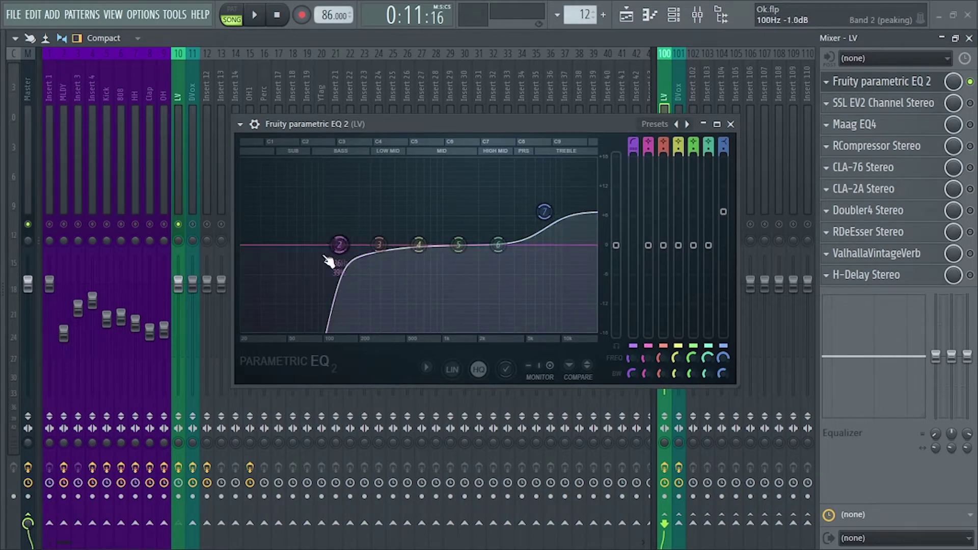
pyautogui.press('space')
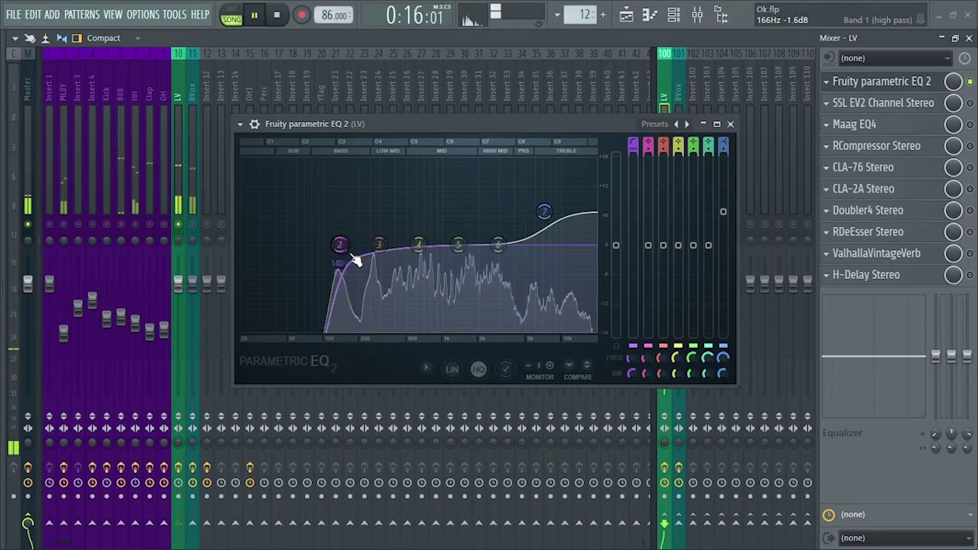
pyautogui.press('space')
pyautogui.click(730, 124)
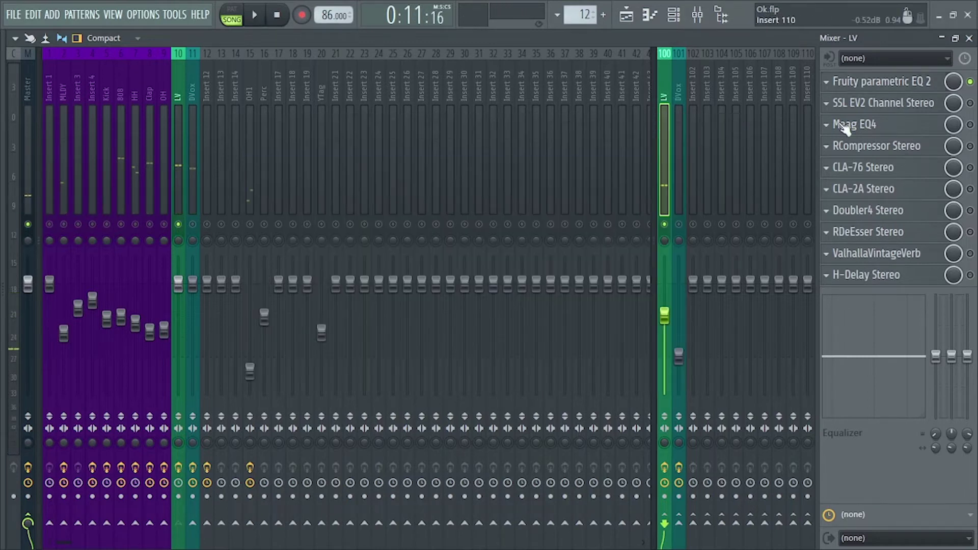
# Step: Audition the vocal through SSL EV2 Channel Stereo on the LV insert, then stop
pyautogui.click(964, 104)
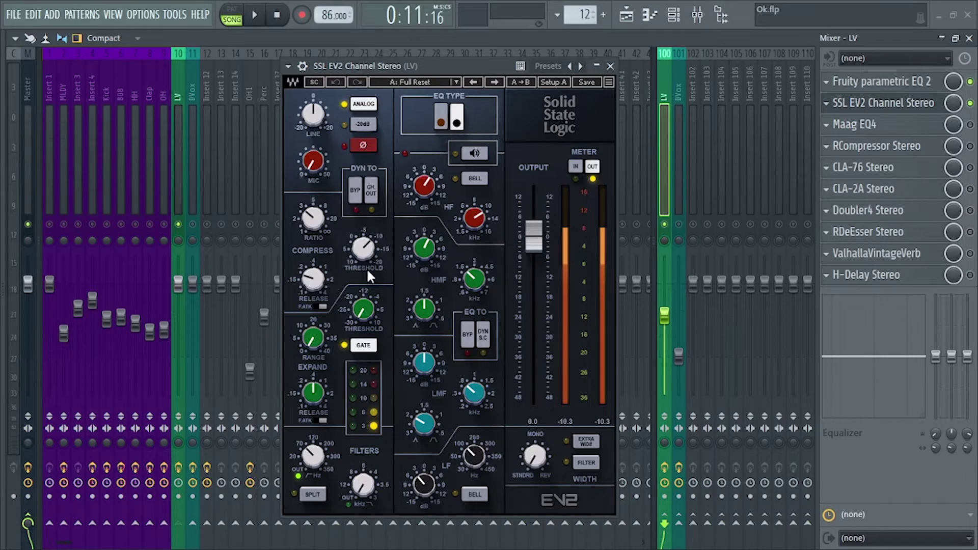
pyautogui.press('space')
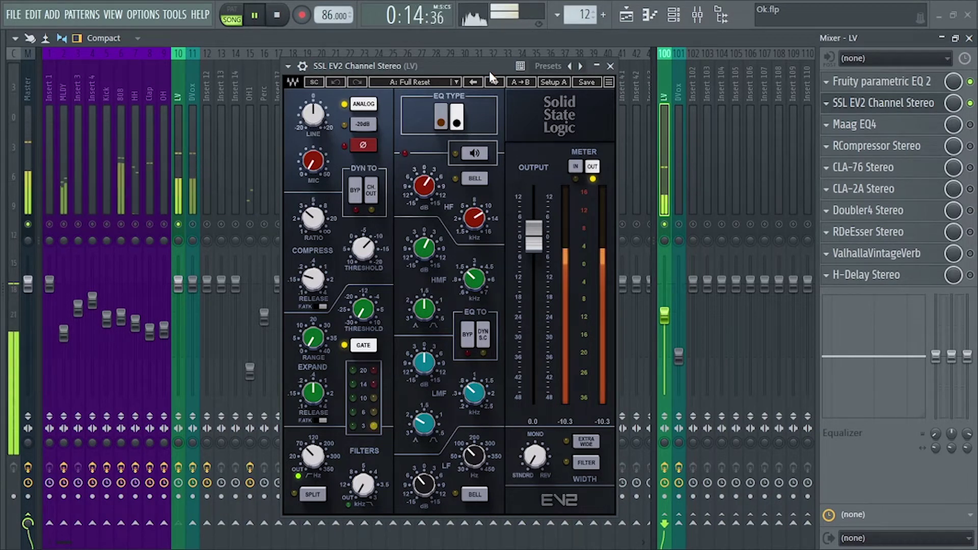
pyautogui.moveTo(489, 71); pyautogui.dragTo(482, 71)
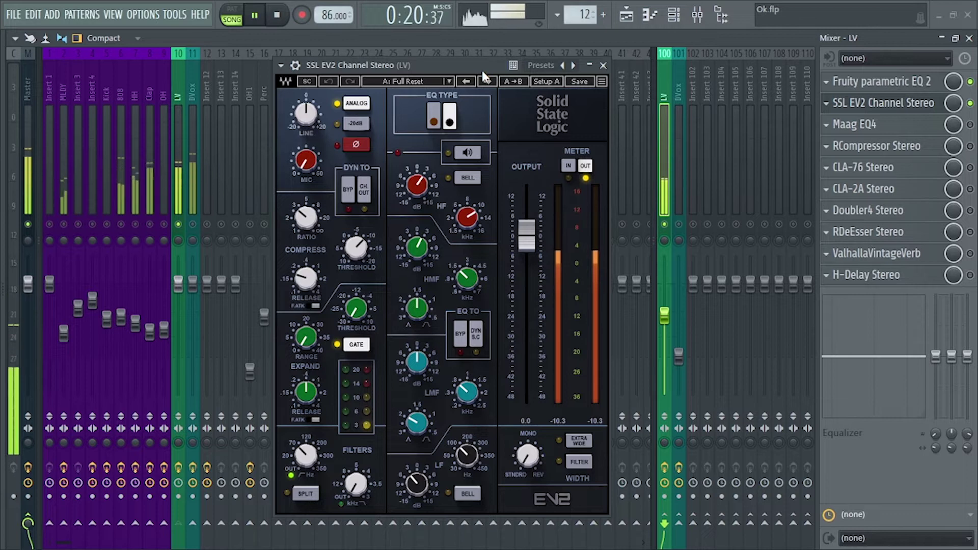
pyautogui.press('space')
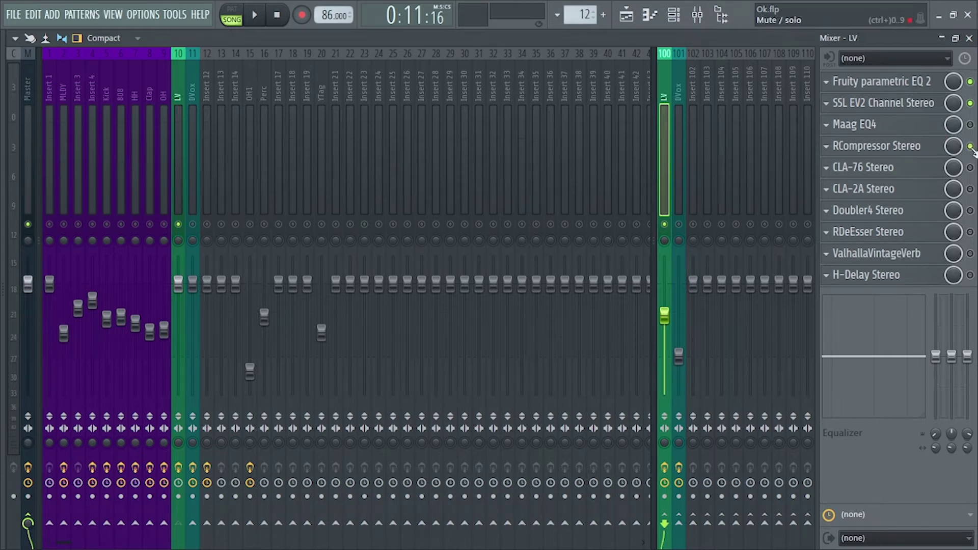
# Step: Play the vocal through RCompressor Stereo on the LV insert, then stop and close it
pyautogui.click(836, 147)
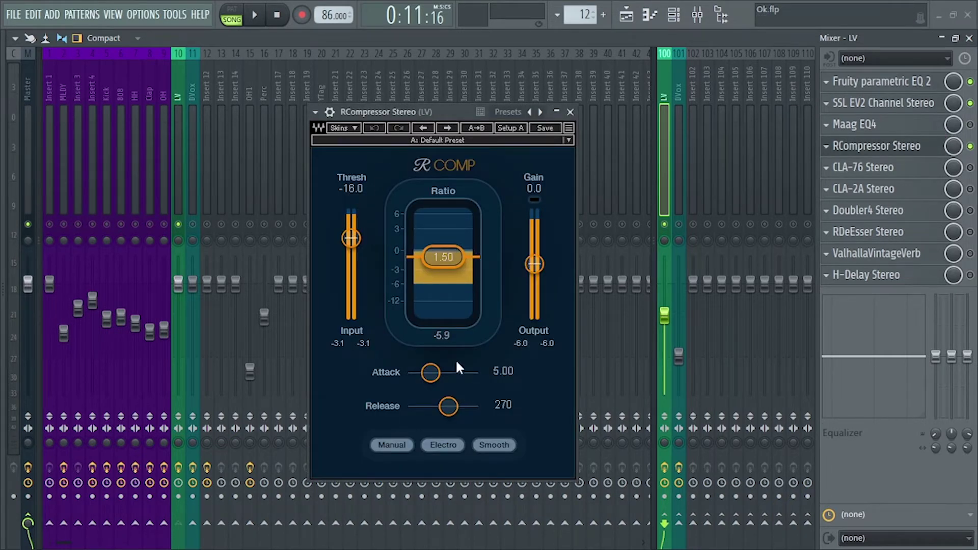
pyautogui.press('space')
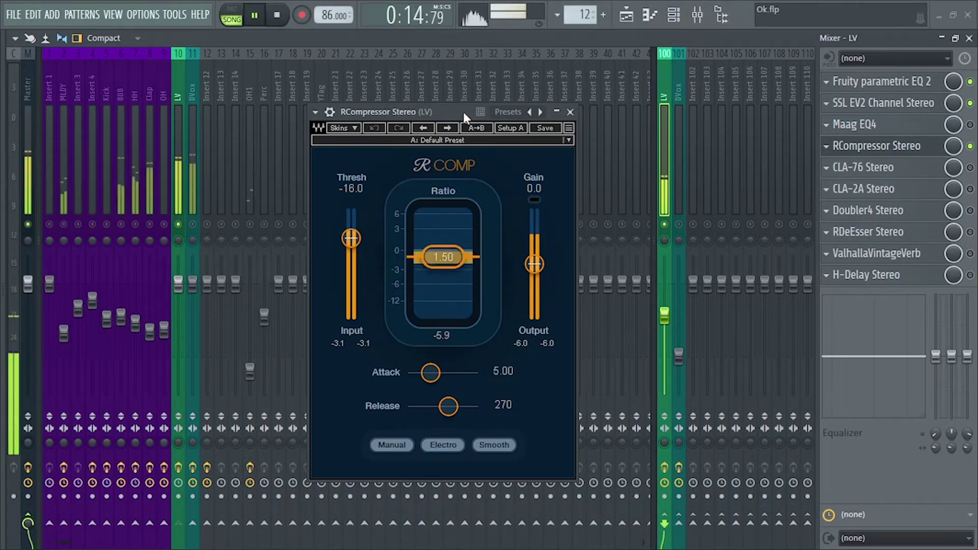
pyautogui.press('space')
pyautogui.click(570, 111)
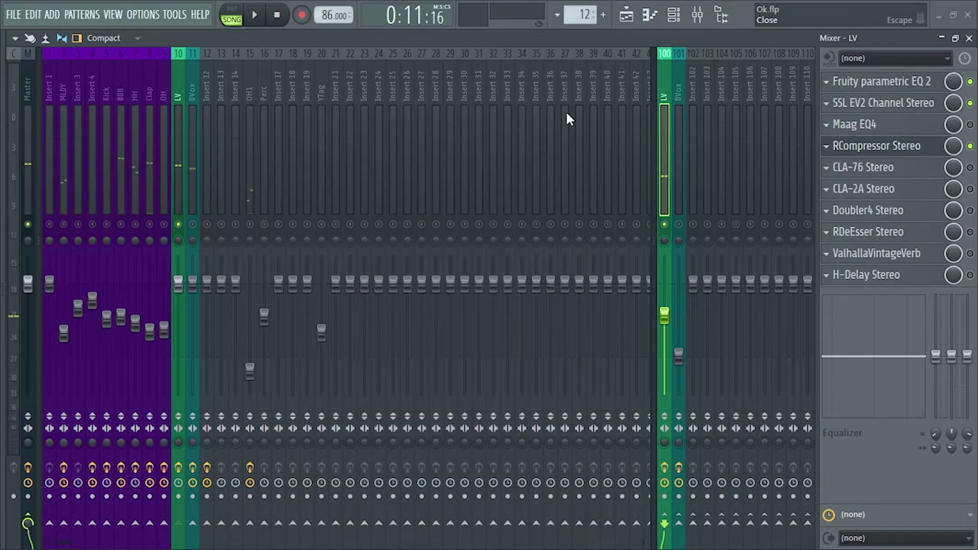
# Step: Play the vocal through CLA-76 Stereo, switching to the Blacky revision and back to Bluey
pyautogui.click(865, 167)
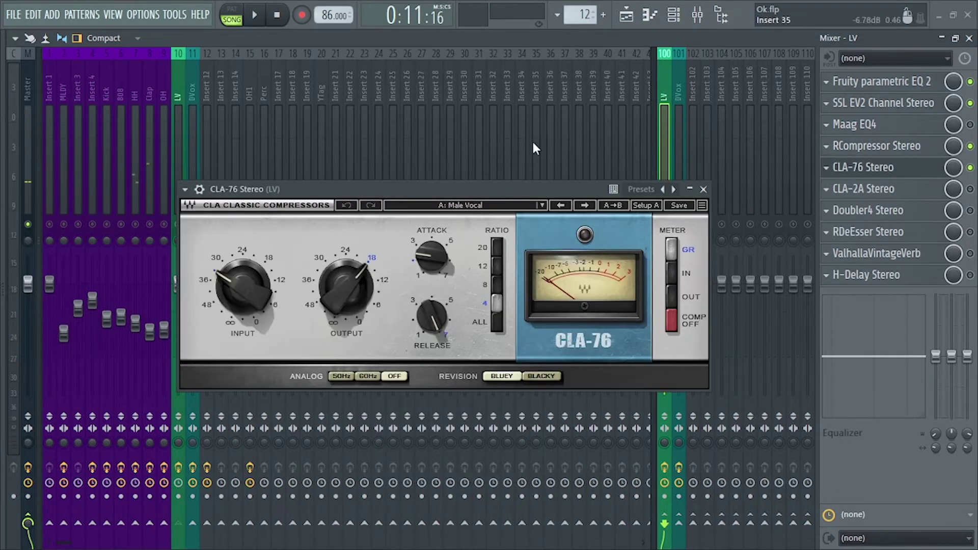
pyautogui.moveTo(485, 188); pyautogui.dragTo(550, 149)
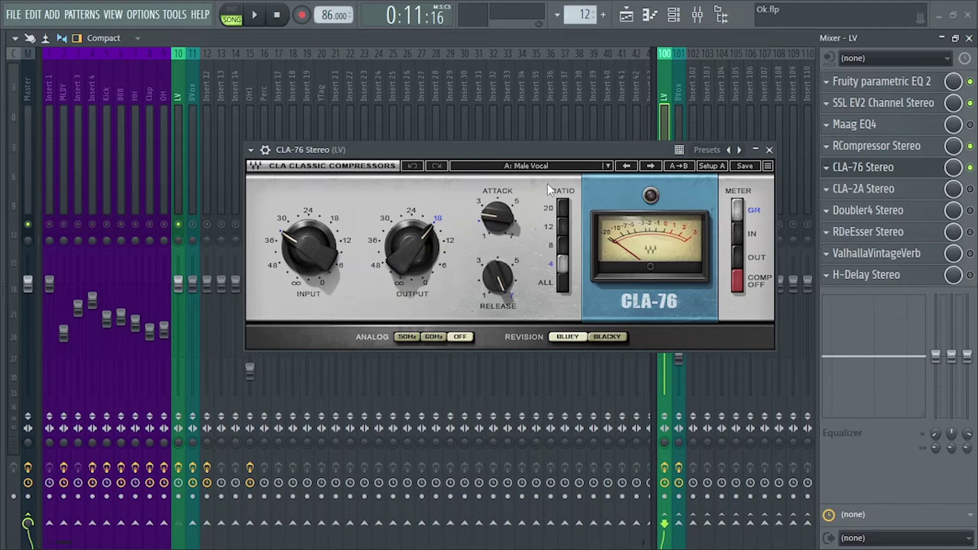
pyautogui.press('space')
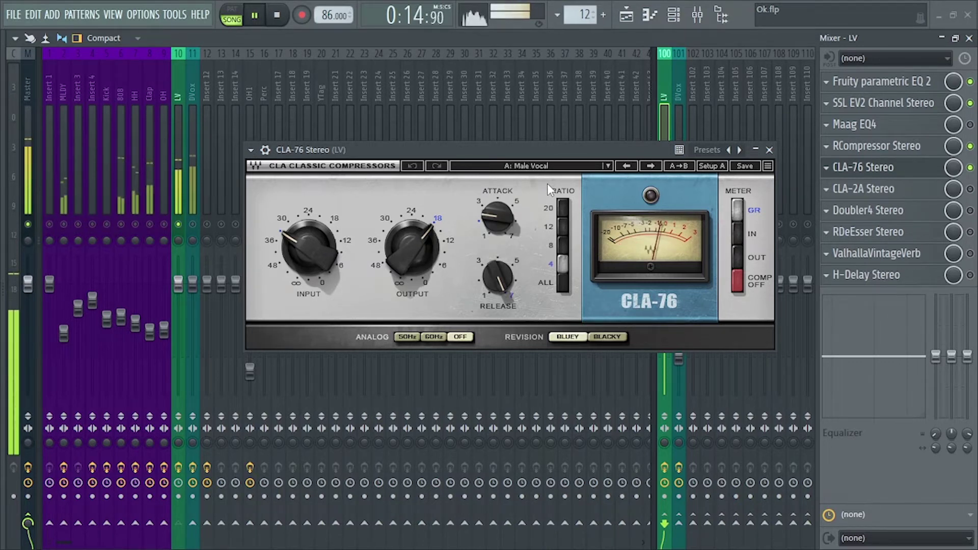
pyautogui.click(606, 337)
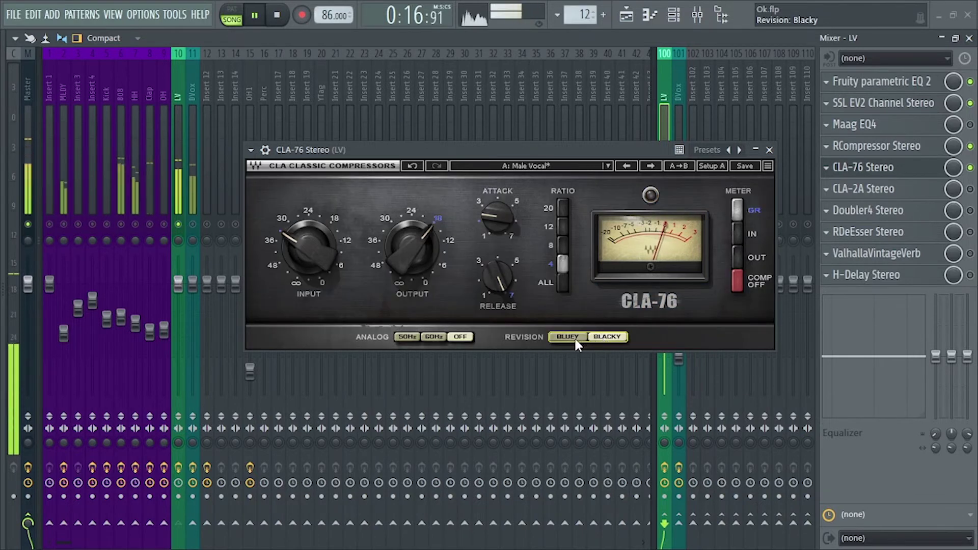
pyautogui.click(575, 339)
pyautogui.press('space')
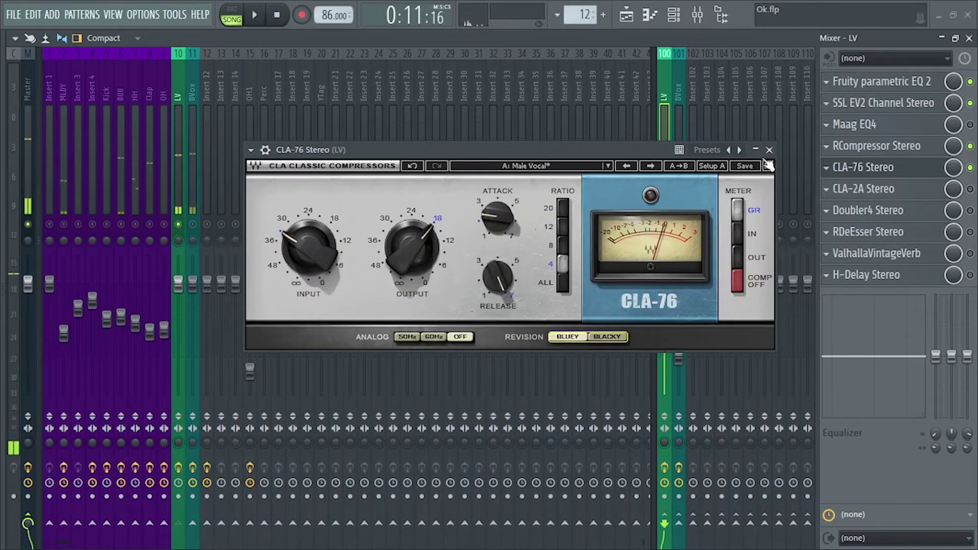
# Step: Replace the CLA-76 window with CLA-2A Stereo and start playback through it
pyautogui.click(769, 150)
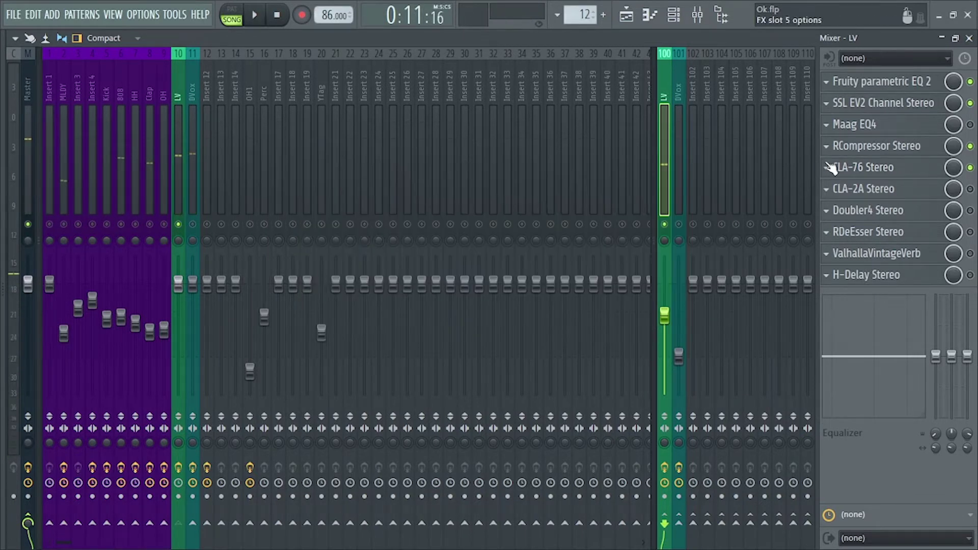
pyautogui.click(910, 192)
pyautogui.moveTo(475, 200); pyautogui.dragTo(541, 161)
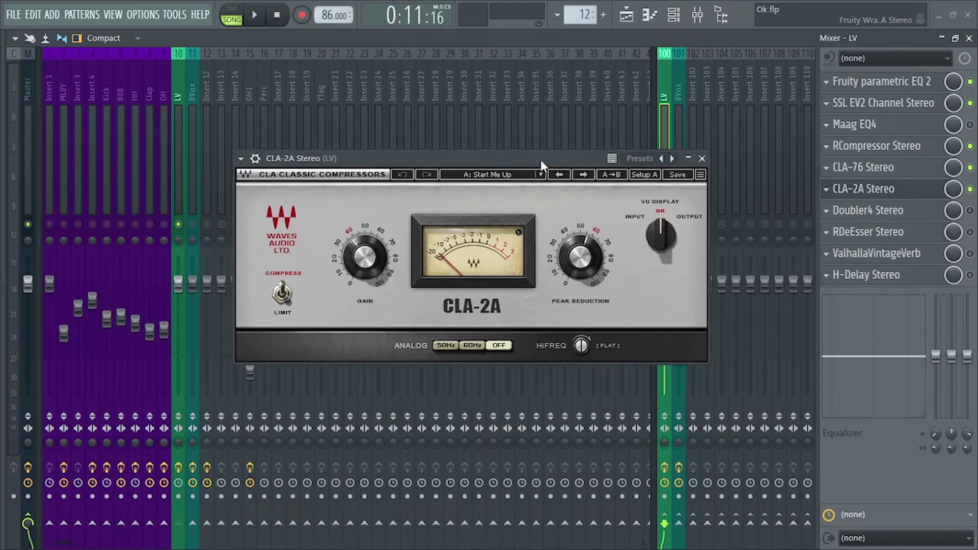
pyautogui.press('space')
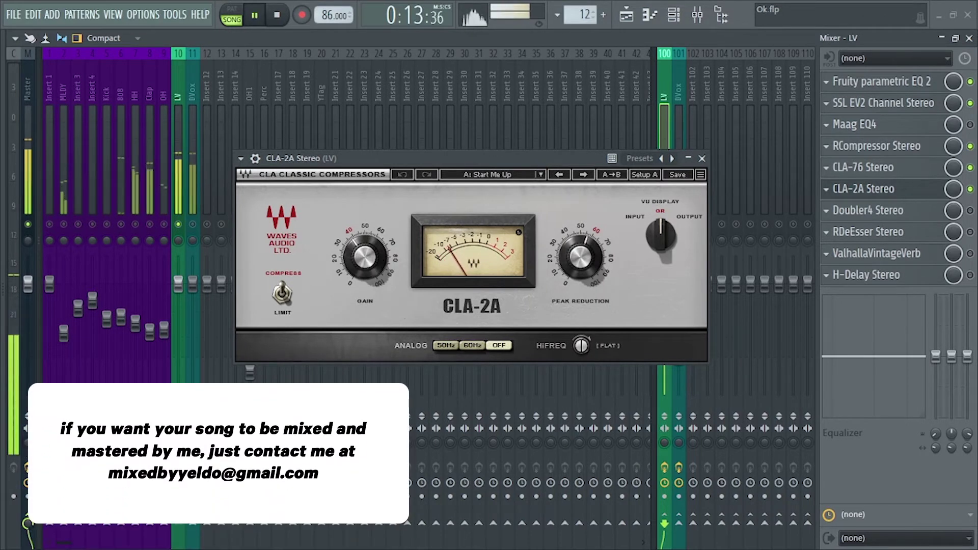
# Step: Adjust CLA-2A gain, raise peak reduction to 67.68 and undo it, then stop and close
pyautogui.moveTo(385, 265); pyautogui.dragTo(363, 262)
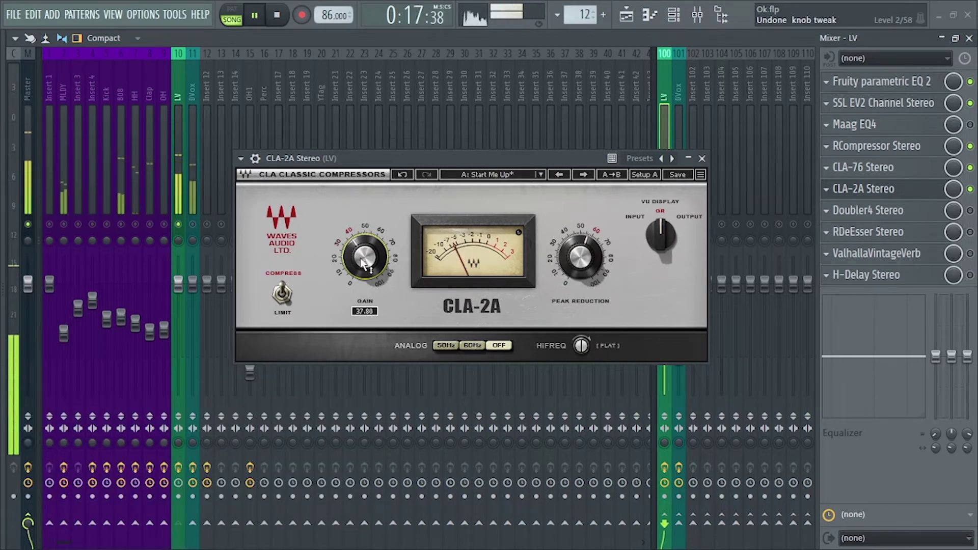
pyautogui.moveTo(591, 269); pyautogui.dragTo(592, 261)
pyautogui.hotkey('ctrl', 'z')
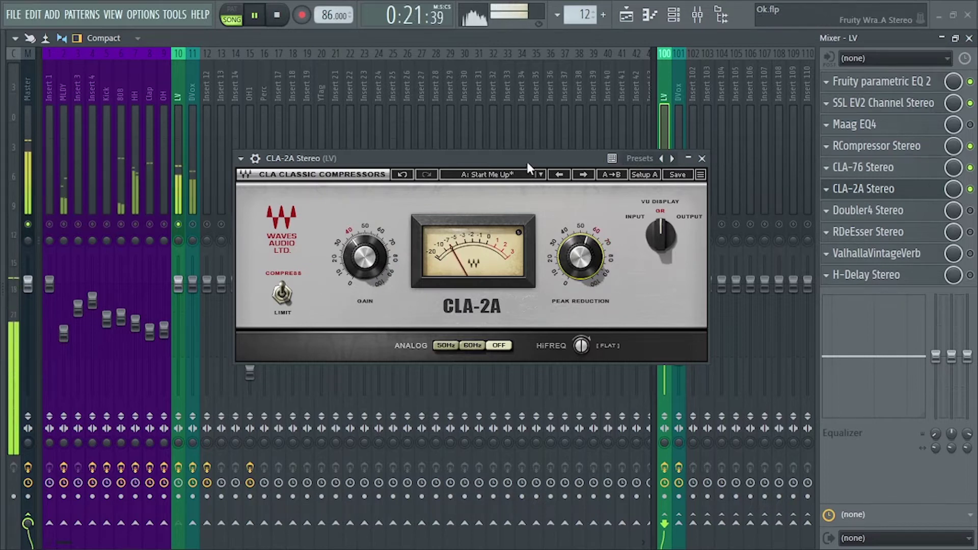
pyautogui.moveTo(526, 160); pyautogui.dragTo(532, 167)
pyautogui.moveTo(619, 171)
pyautogui.mouseDown()
pyautogui.moveTo(612, 180)
pyautogui.moveTo(623, 171)
pyautogui.mouseUp()
pyautogui.press('space')
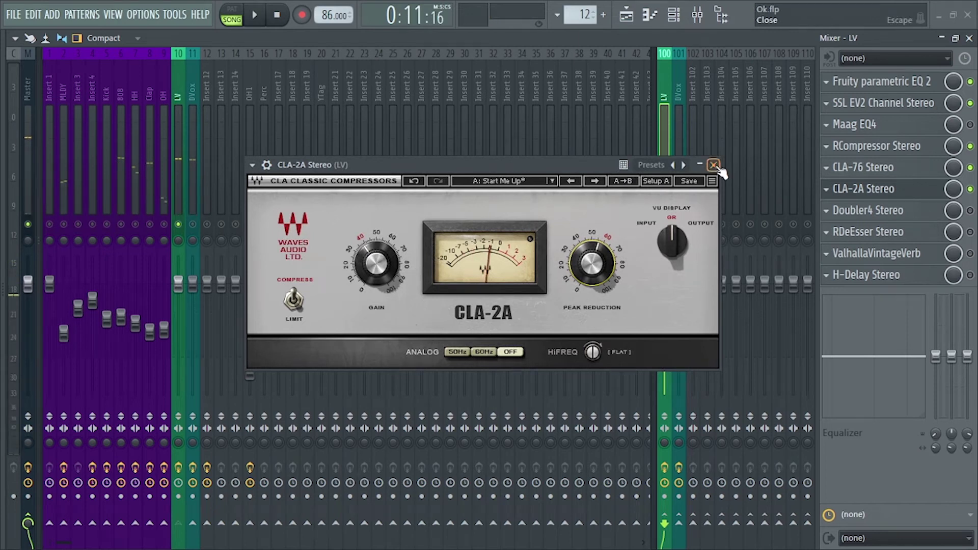
pyautogui.click(714, 164)
# Step: Play the vocal through the LV insert's Doubler4 Stereo, selecting voice 2 in its stereo display
pyautogui.click(868, 210)
pyautogui.moveTo(448, 154); pyautogui.dragTo(453, 163)
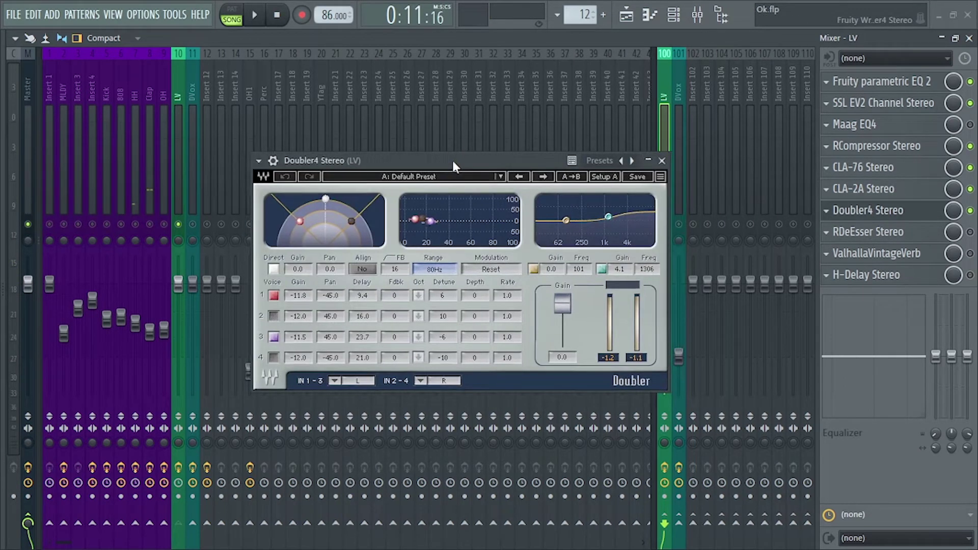
pyautogui.press('space')
pyautogui.moveTo(452, 160); pyautogui.dragTo(479, 154)
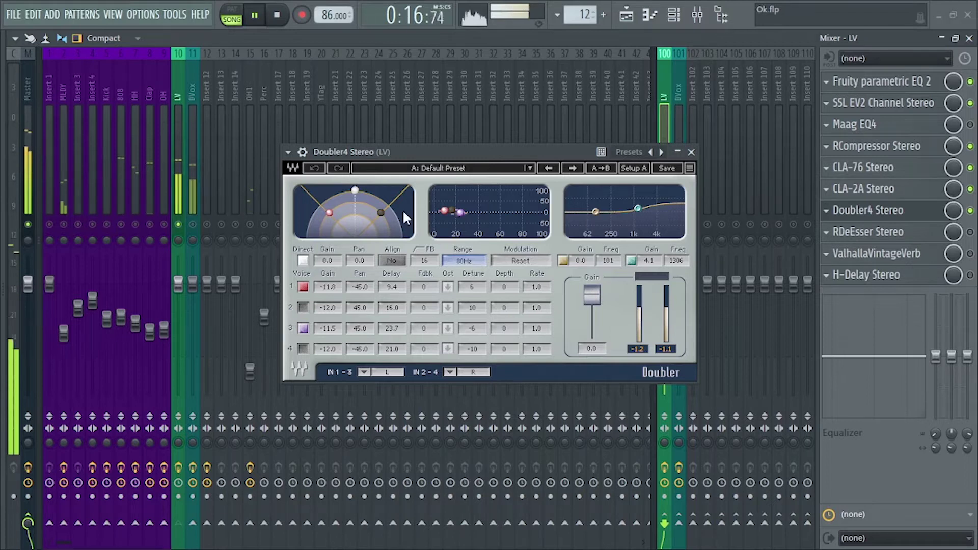
pyautogui.click(381, 211)
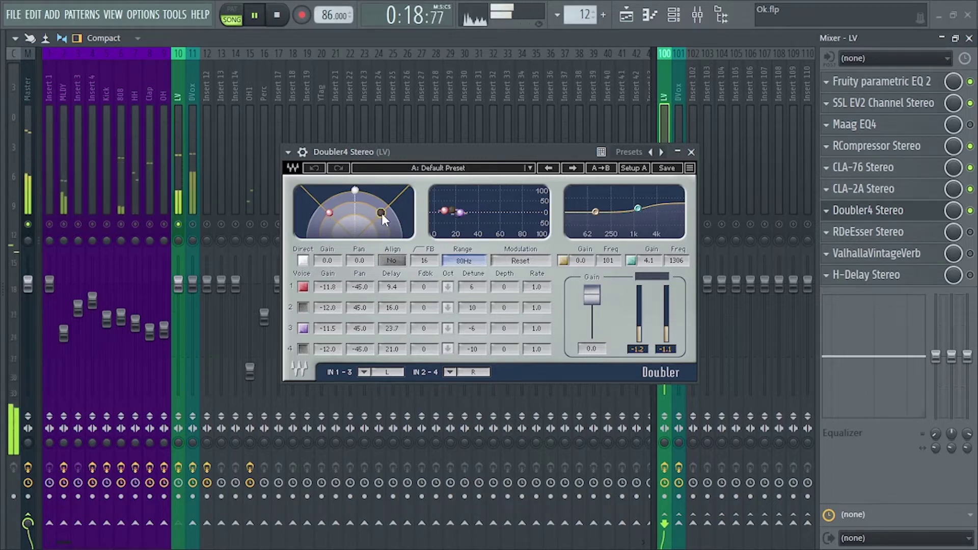
pyautogui.moveTo(556, 148); pyautogui.dragTo(535, 152)
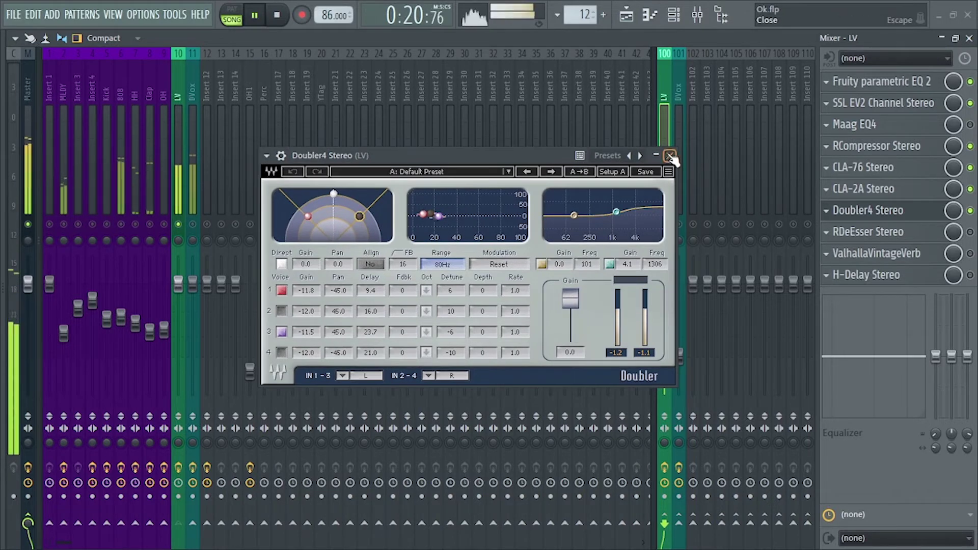
pyautogui.press('space')
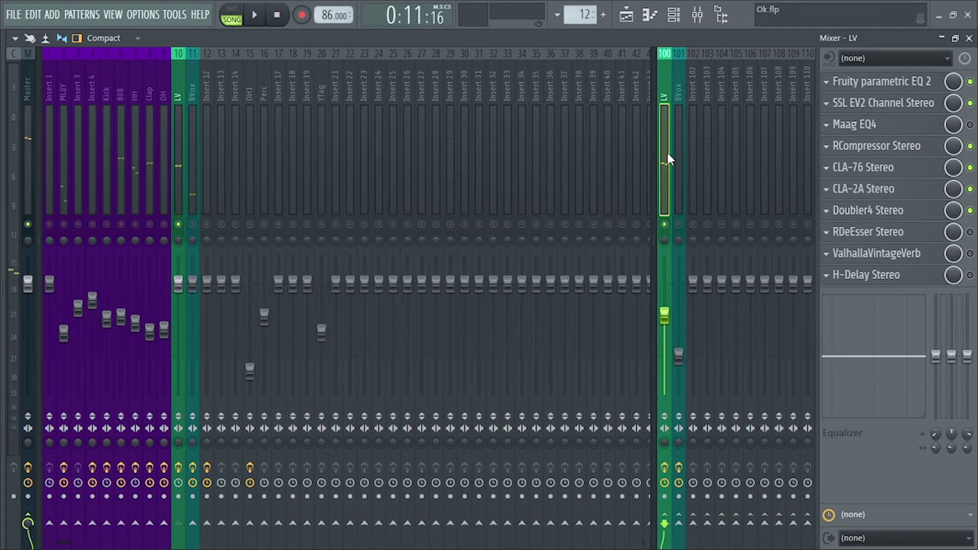
# Step: Swap the Doubler4 for RDeEsser Stereo and audition the vocal at about -6.59 attenuation
pyautogui.click(669, 156)
pyautogui.click(947, 231)
pyautogui.moveTo(298, 96); pyautogui.dragTo(505, 95)
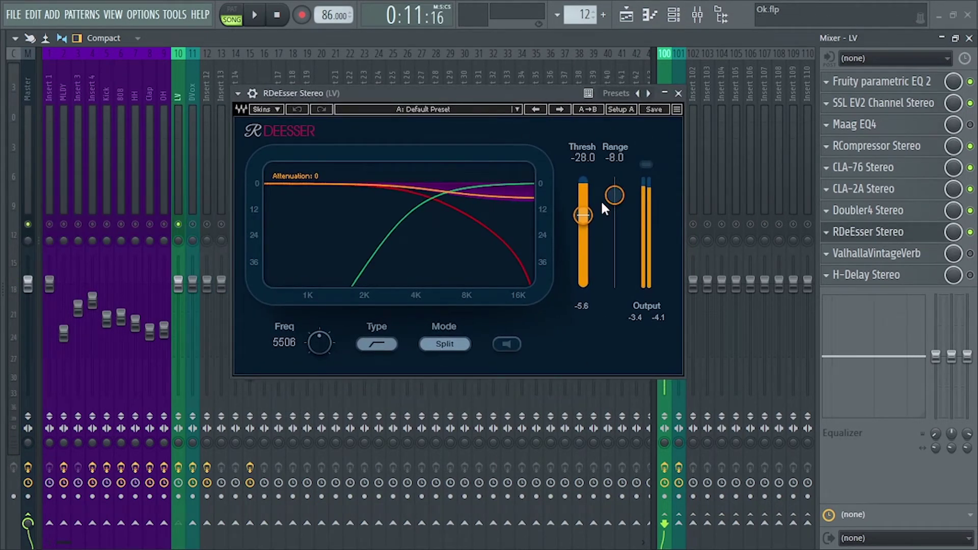
pyautogui.moveTo(531, 96); pyautogui.dragTo(530, 100)
pyautogui.press('space')
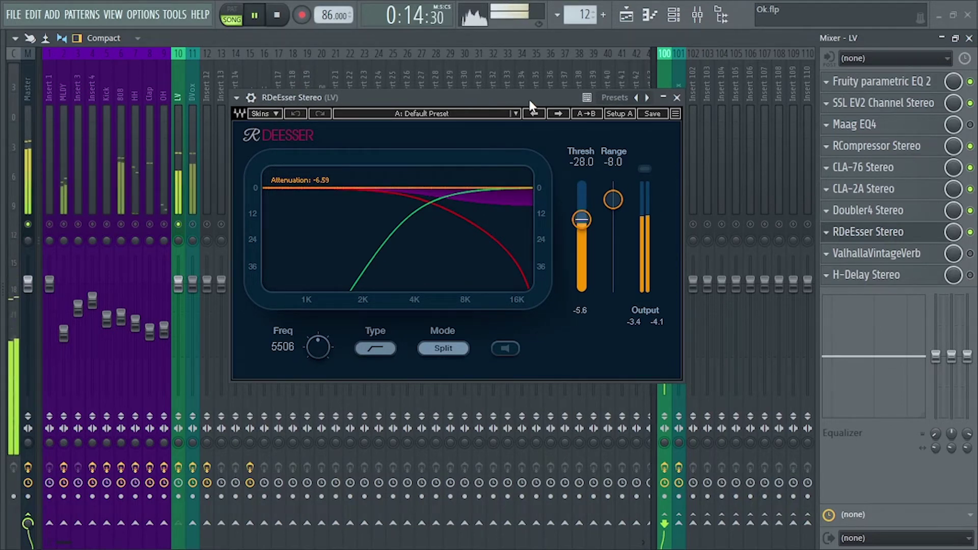
pyautogui.moveTo(529, 101); pyautogui.dragTo(526, 126)
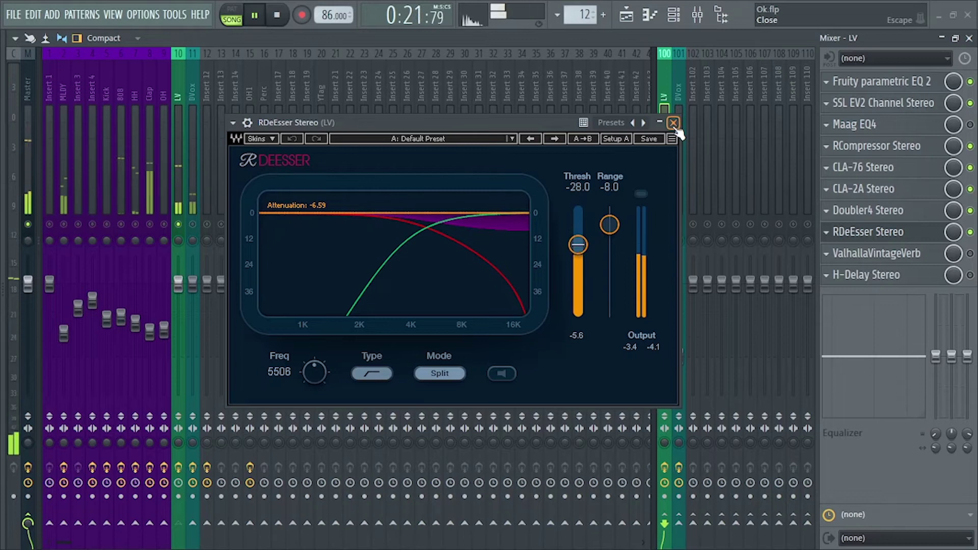
pyautogui.press('space')
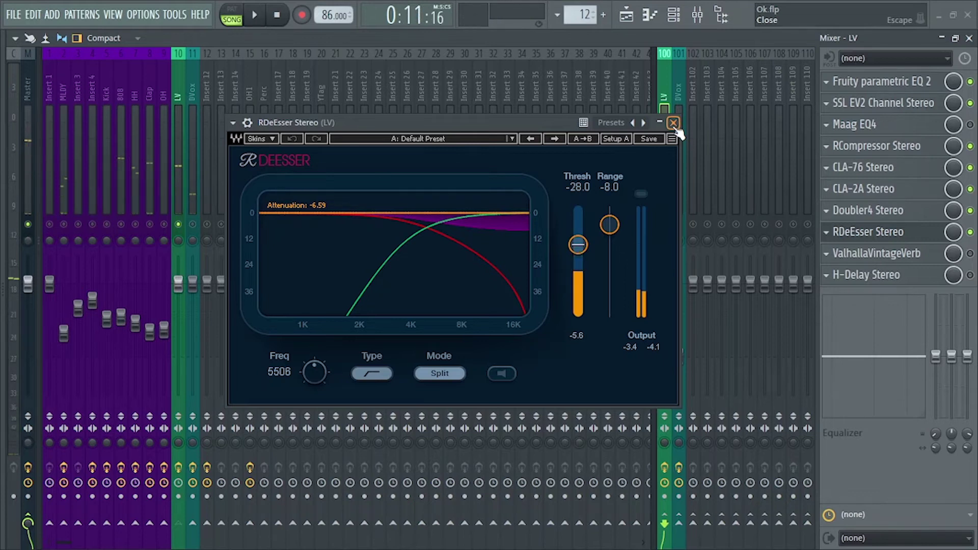
pyautogui.click(673, 123)
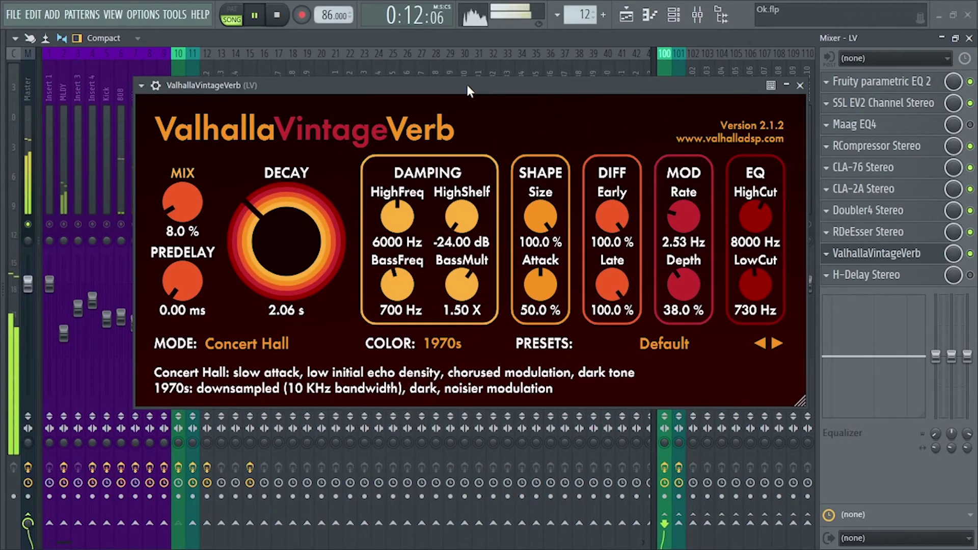
# Step: Try ValhallaVintageVerb's 1980s and NOW colour modes, return to 1970s, then stop and close it
pyautogui.click(433, 343)
pyautogui.click(441, 379)
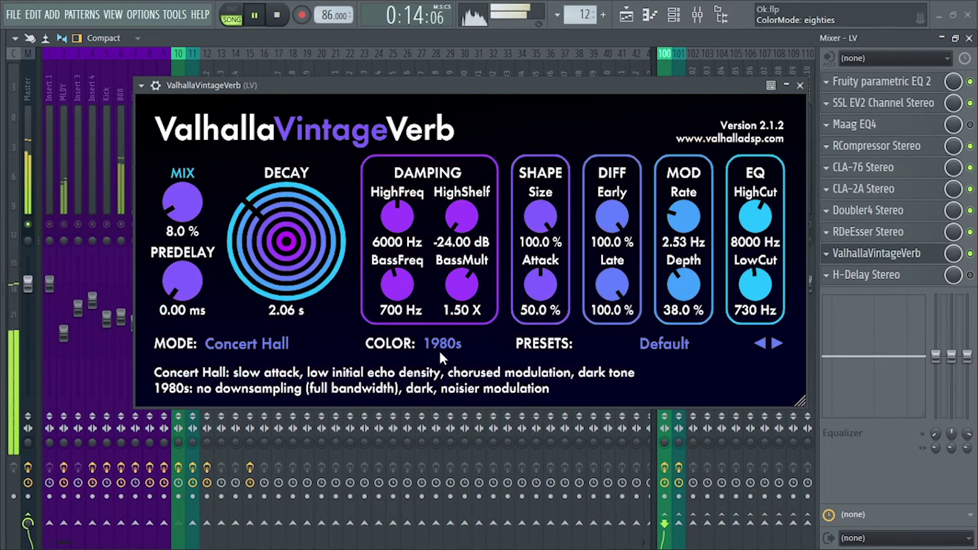
pyautogui.click(439, 344)
pyautogui.click(451, 397)
pyautogui.click(441, 343)
pyautogui.click(443, 362)
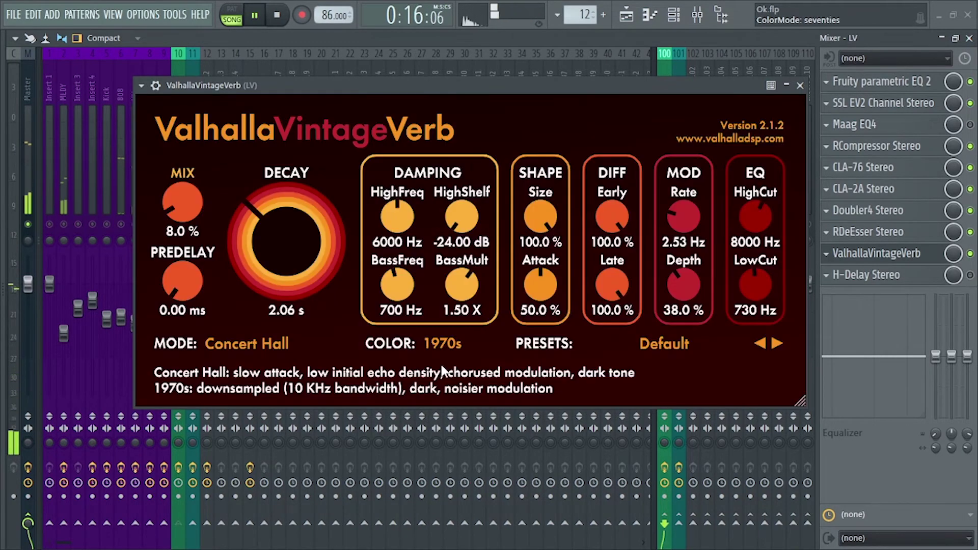
pyautogui.moveTo(467, 86); pyautogui.dragTo(460, 102)
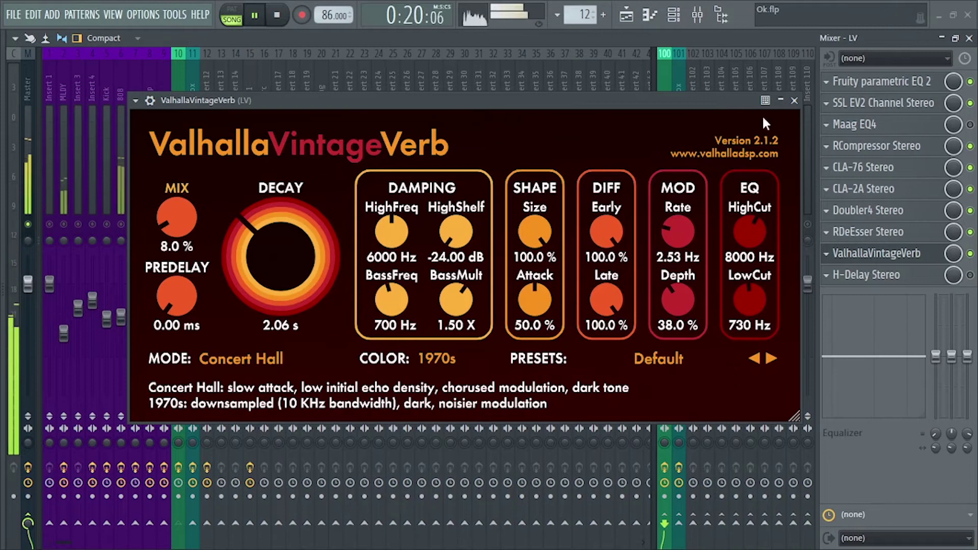
pyautogui.press('space')
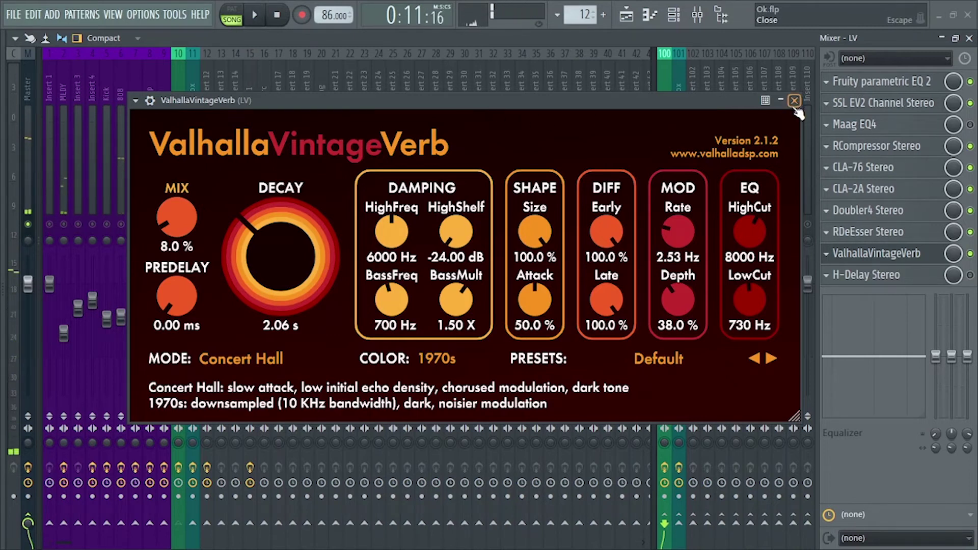
pyautogui.click(794, 100)
# Step: Audition the vocal through the LV insert's H-Delay Stereo during playback
pyautogui.click(912, 275)
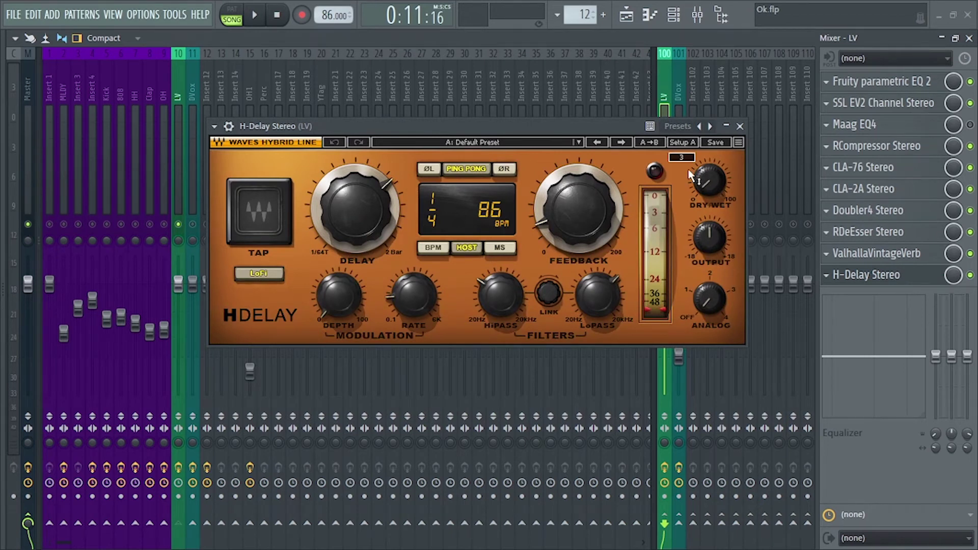
pyautogui.moveTo(587, 125); pyautogui.dragTo(582, 138)
pyautogui.press('space')
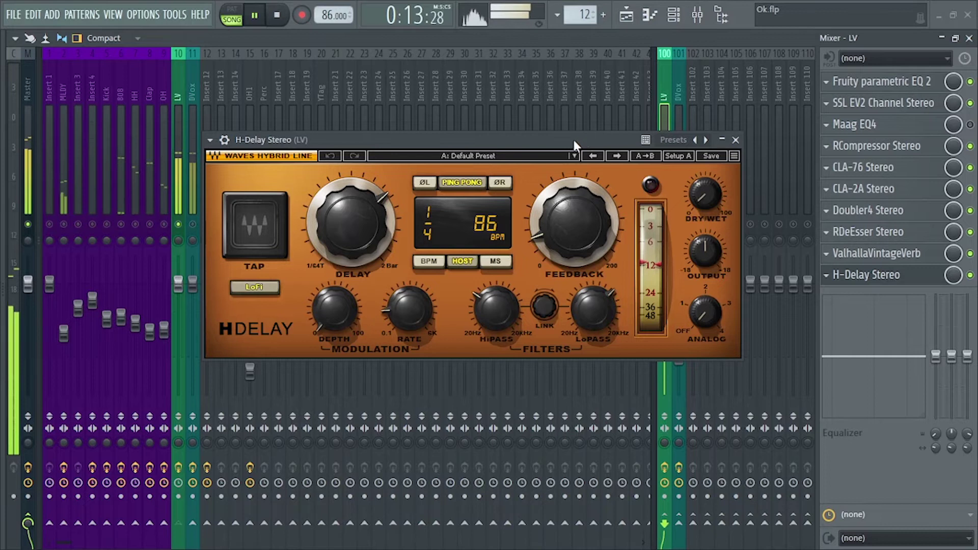
pyautogui.moveTo(573, 139); pyautogui.dragTo(568, 135)
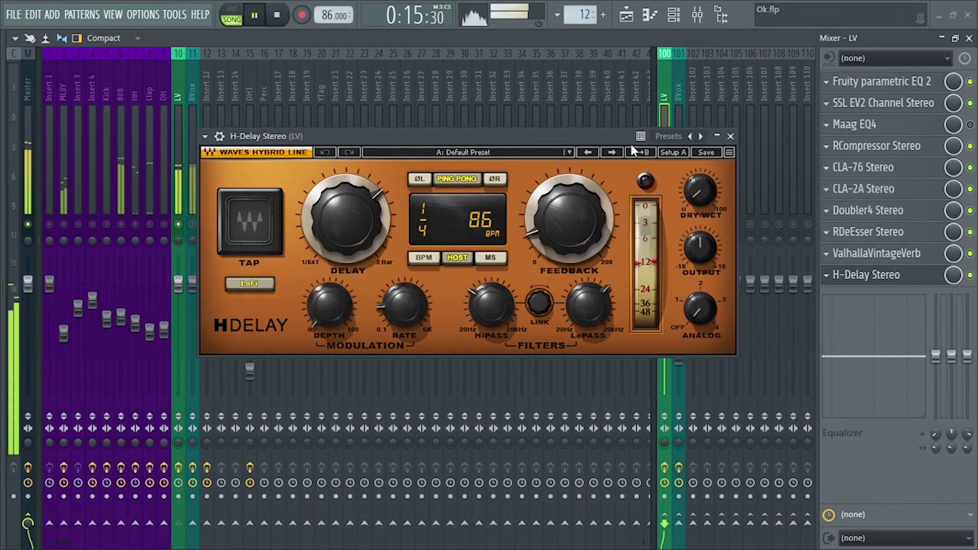
pyautogui.press('space')
# Step: Close the H-Delay and show the LV Maag EQ4 with its Air Band raised to 40 kHz
pyautogui.click(730, 137)
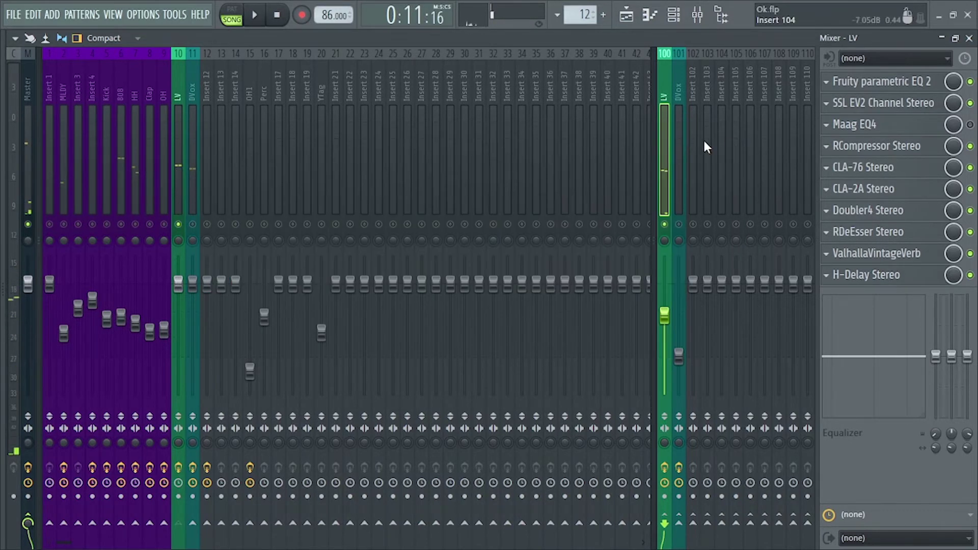
pyautogui.click(891, 130)
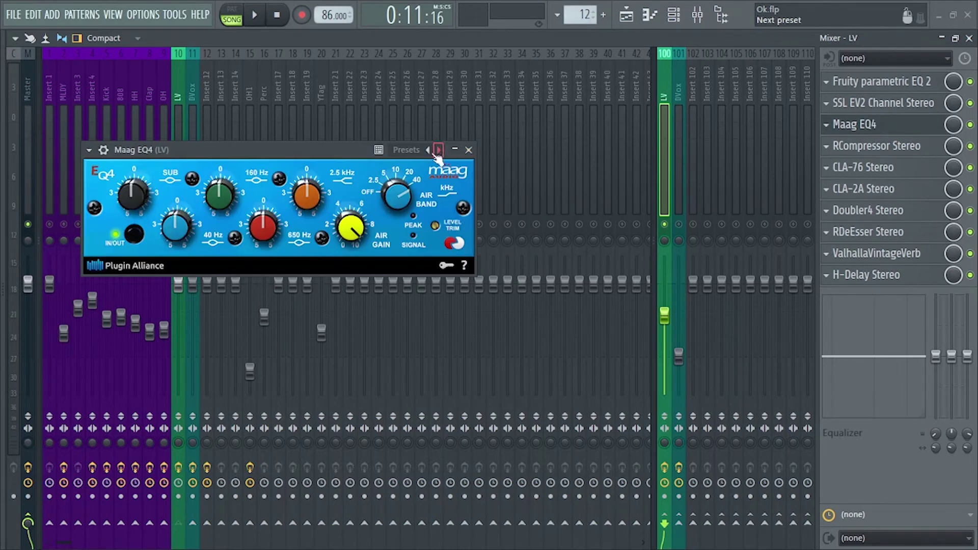
pyautogui.moveTo(510, 211); pyautogui.dragTo(548, 180)
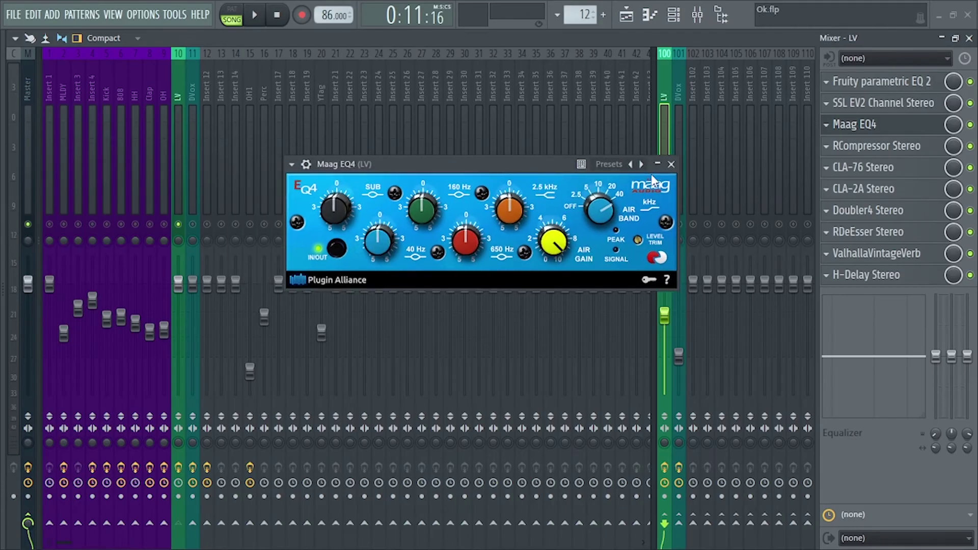
# Step: Close the Maag EQ4, select the LV track and start playback through its Vocal Bender
pyautogui.click(671, 164)
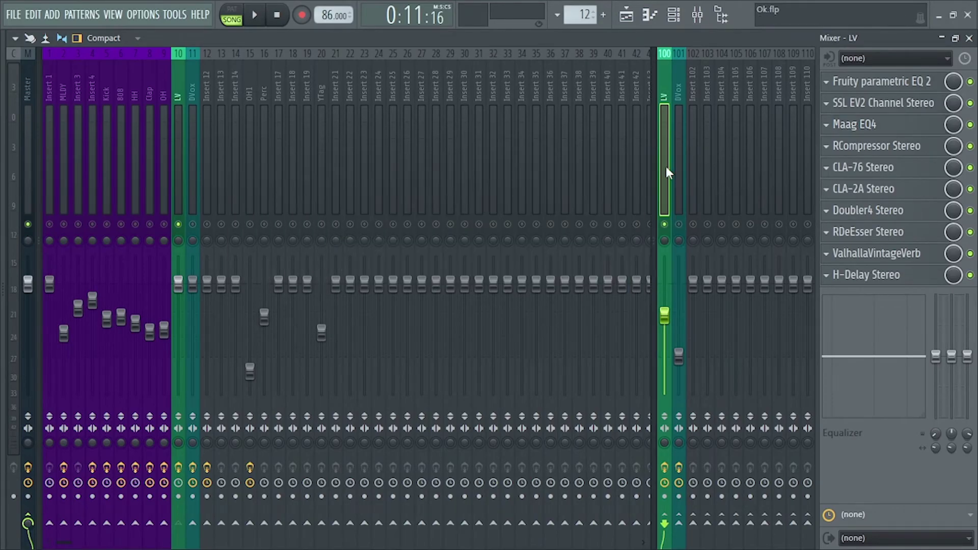
pyautogui.click(182, 151)
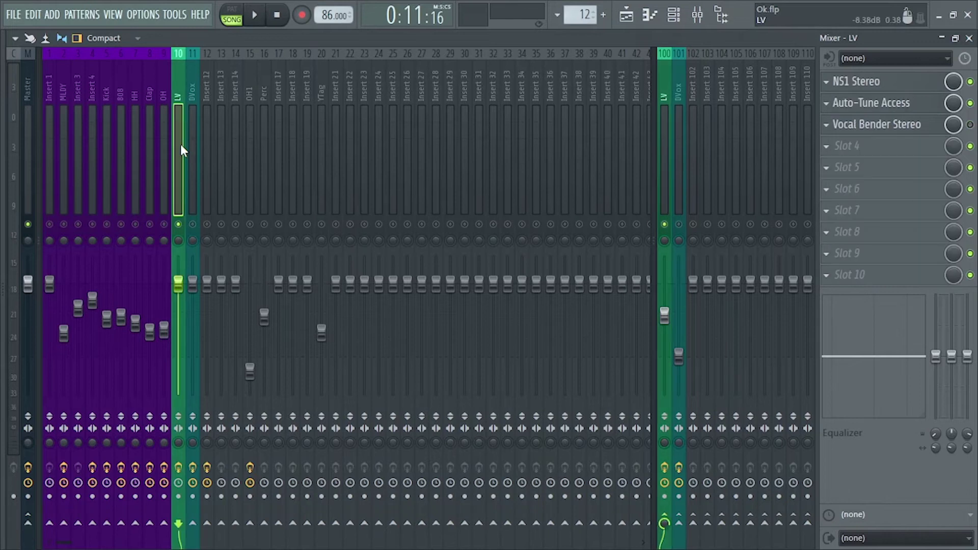
pyautogui.click(900, 131)
pyautogui.moveTo(524, 130)
pyautogui.mouseDown()
pyautogui.moveTo(516, 137)
pyautogui.moveTo(529, 139)
pyautogui.mouseUp()
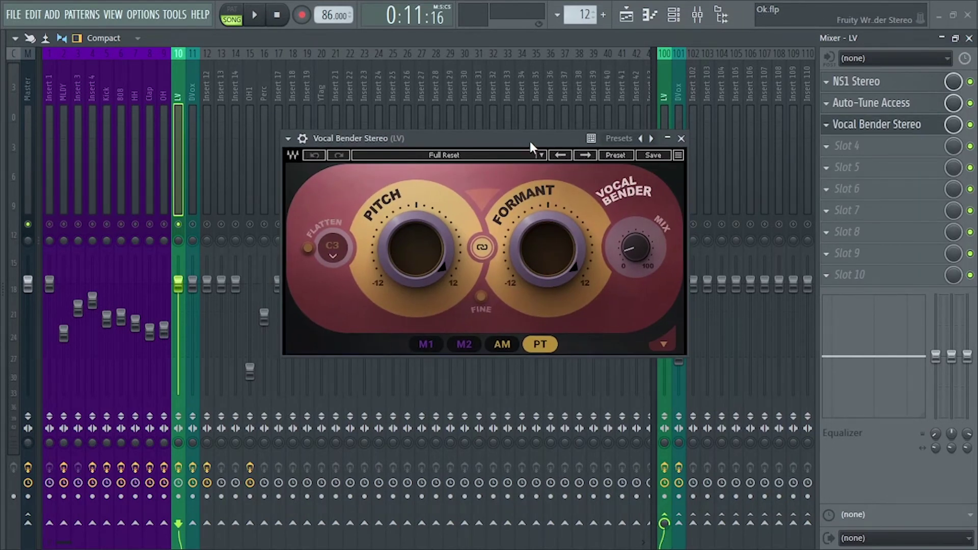
pyautogui.press('space')
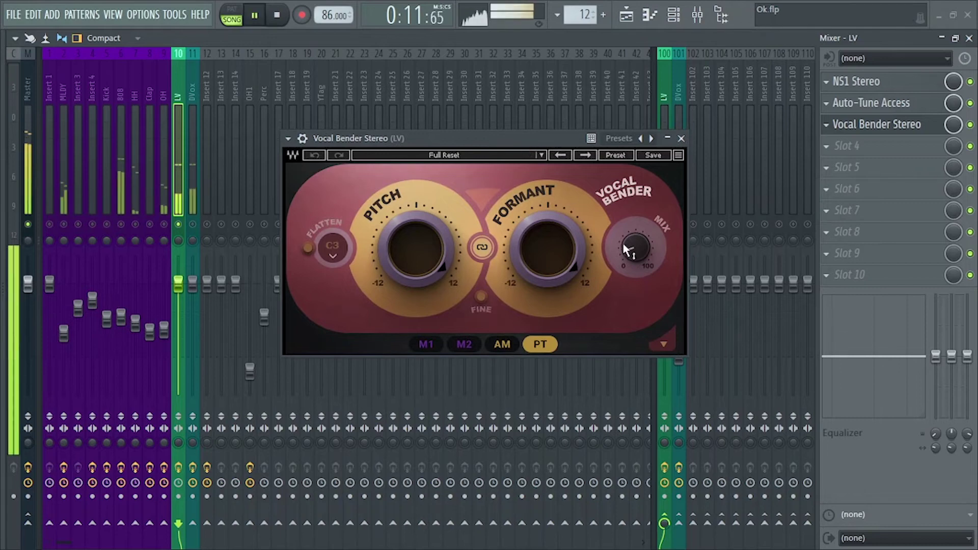
# Step: Shift the Vocal Bender's pitch and formant (down to -7) and lower its mix to 9.1
pyautogui.moveTo(627, 246); pyautogui.dragTo(635, 209)
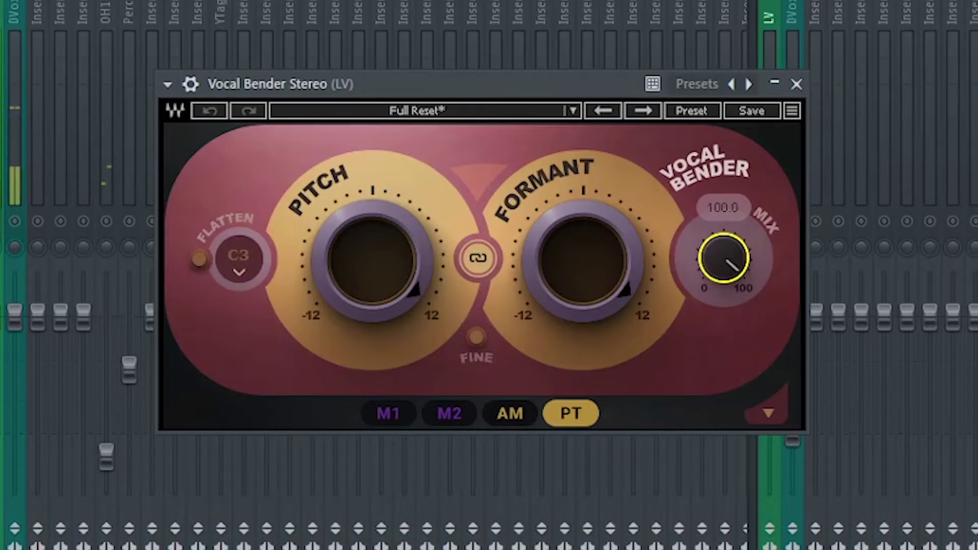
pyautogui.moveTo(547, 248)
pyautogui.mouseDown()
pyautogui.moveTo(547, 219)
pyautogui.moveTo(548, 239)
pyautogui.mouseUp()
pyautogui.moveTo(411, 267); pyautogui.dragTo(410, 242)
pyautogui.moveTo(563, 248); pyautogui.dragTo(563, 219)
pyautogui.moveTo(359, 267); pyautogui.dragTo(359, 239)
pyautogui.moveTo(643, 290); pyautogui.dragTo(642, 295)
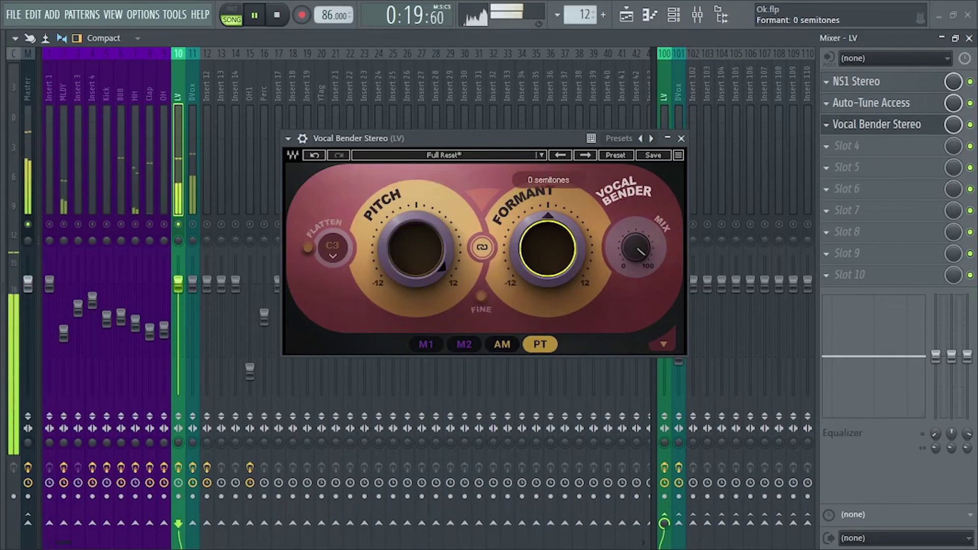
pyautogui.moveTo(546, 247); pyautogui.dragTo(545, 204)
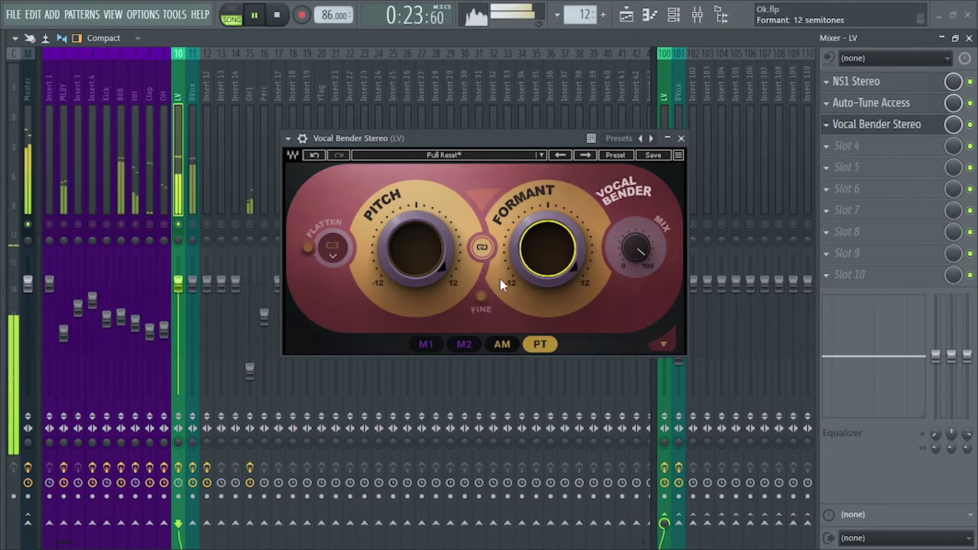
pyautogui.moveTo(633, 246); pyautogui.dragTo(633, 299)
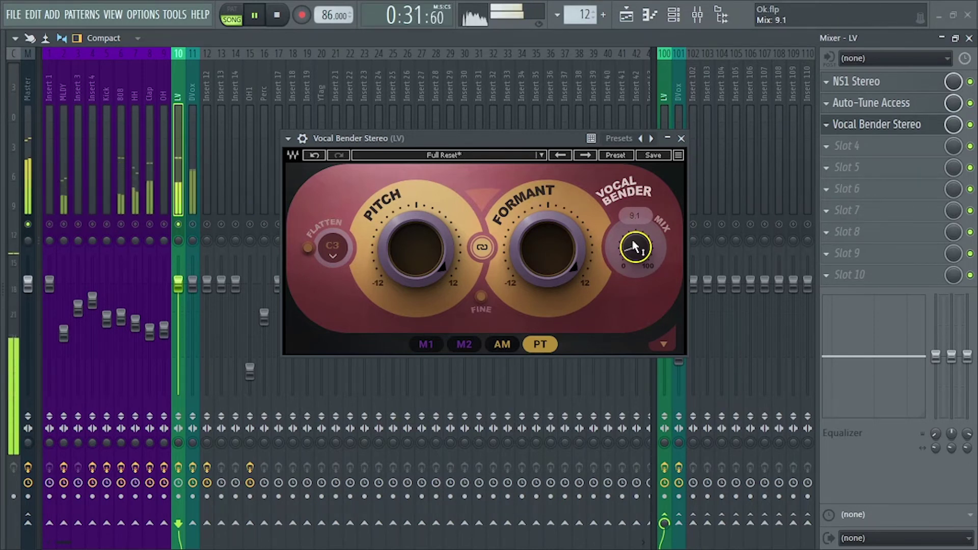
# Step: Stop playback, close the Vocal Bender and unsolo the LV track
pyautogui.press('space')
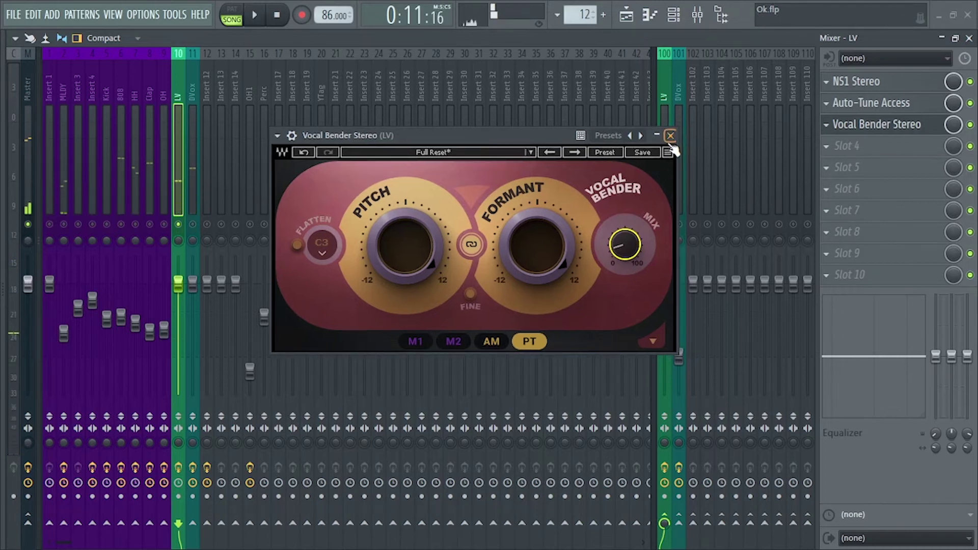
pyautogui.click(670, 137)
pyautogui.rightClick(182, 227)
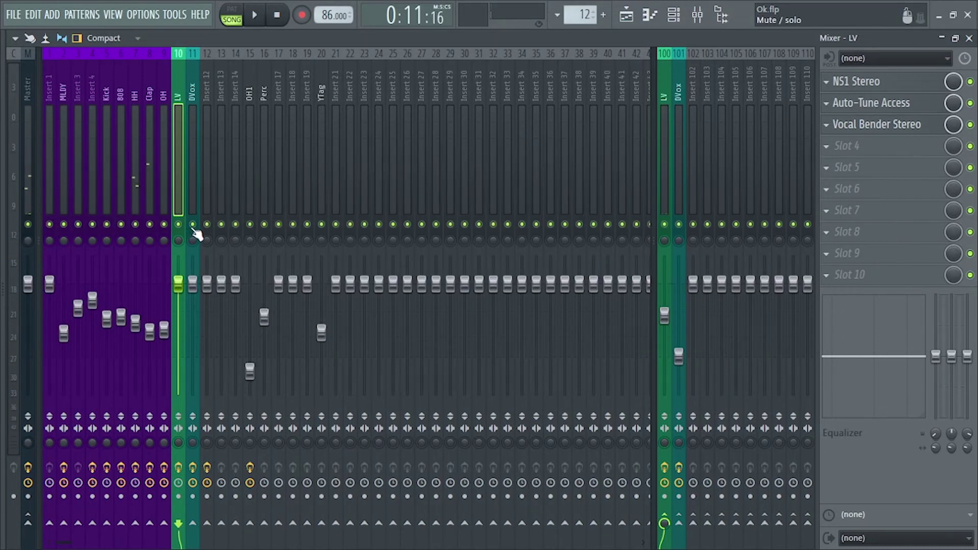
# Step: Play the full song in the Playlist, then maximize the Mixer showing the LV insert's chain
pyautogui.press('F5')
pyautogui.press('space')
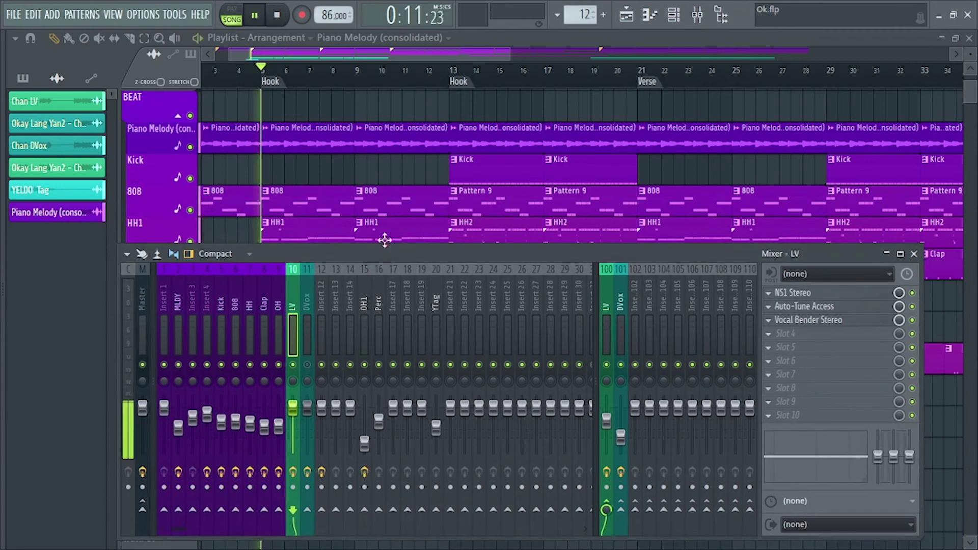
pyautogui.scroll(-5, 366, 198)
pyautogui.scroll(-3, 366, 198)
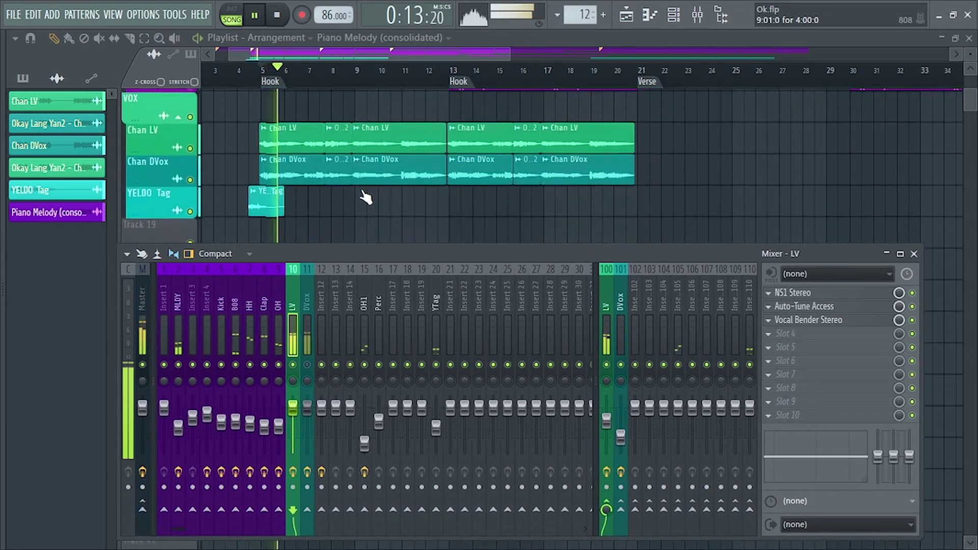
pyautogui.scroll(2, 367, 199)
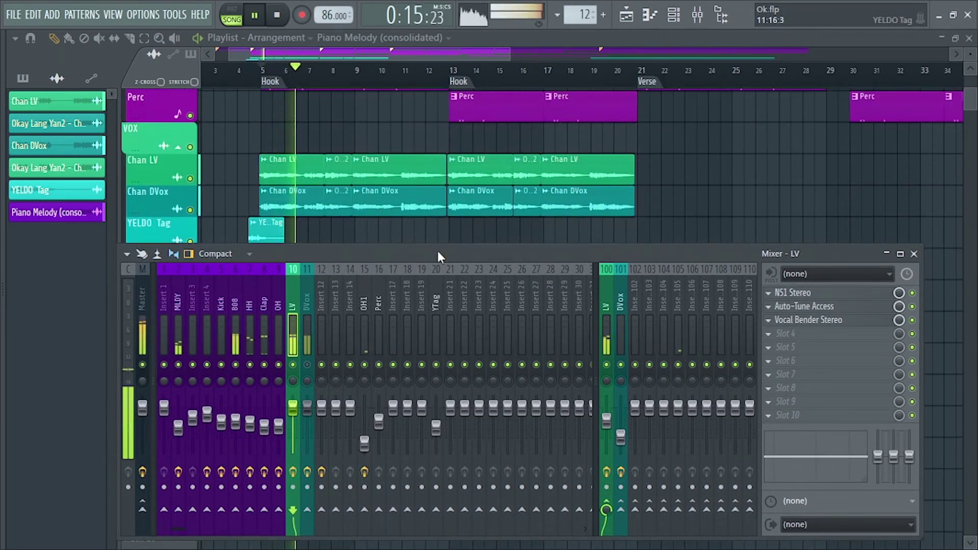
pyautogui.doubleClick(436, 252)
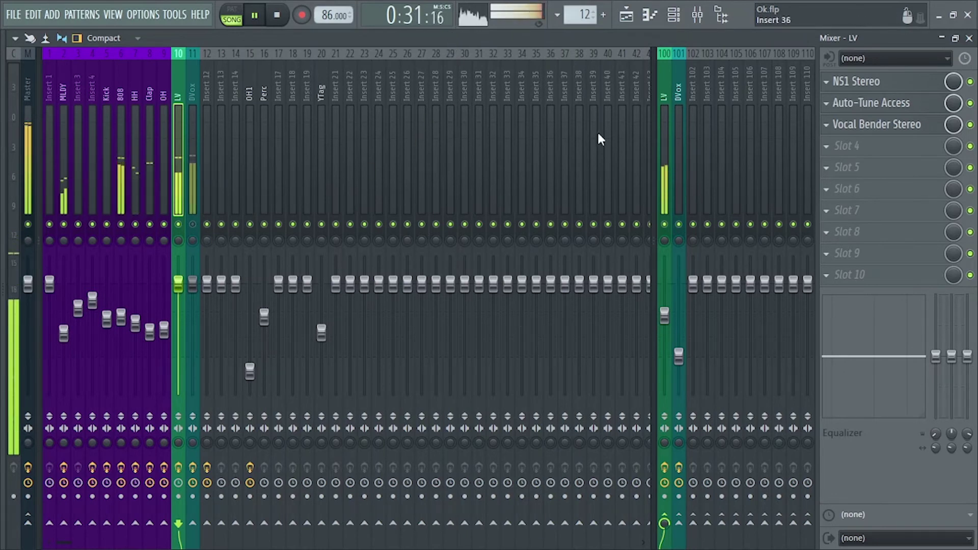
pyautogui.click(662, 148)
# Step: Solo the DVox track, play its insert 101 chain, and check then close the SSLChannel window
pyautogui.press('space')
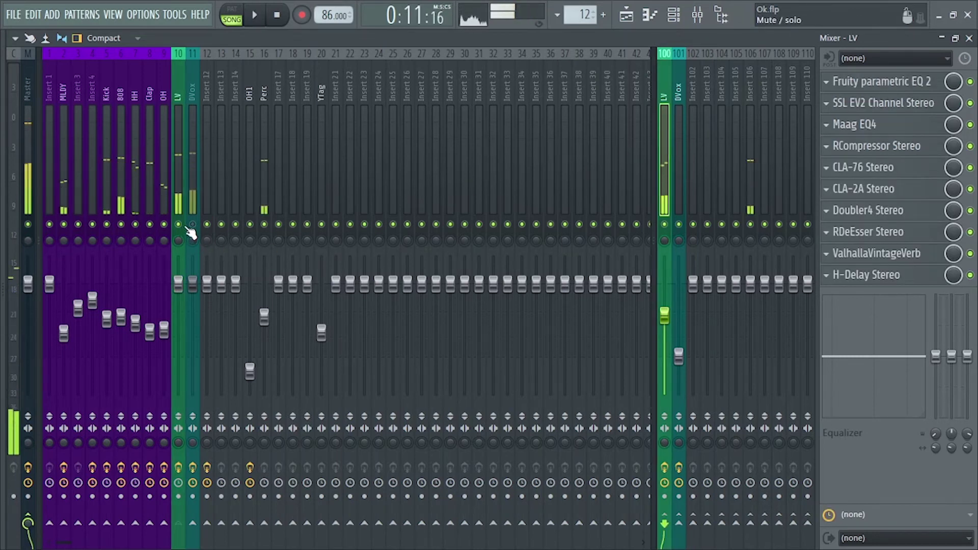
pyautogui.rightClick(193, 225)
pyautogui.click(195, 188)
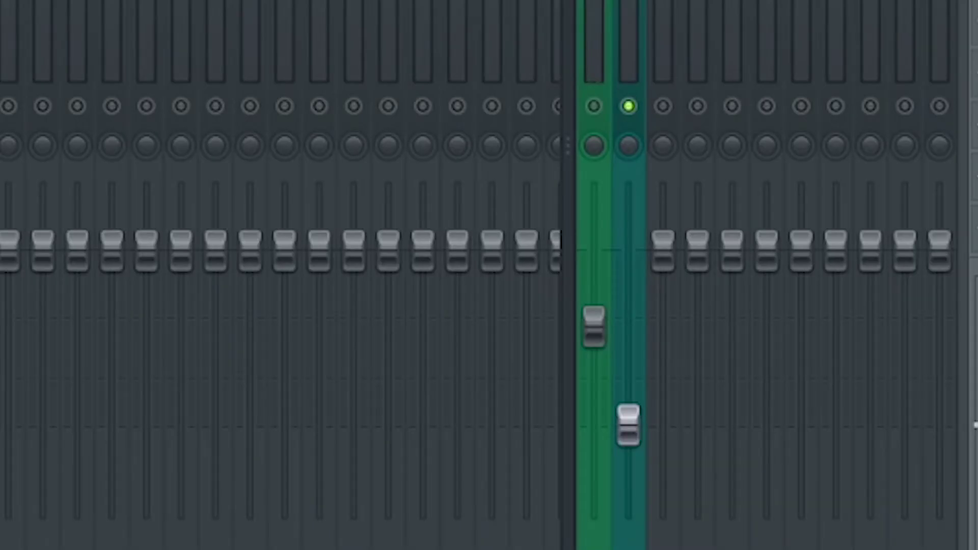
pyautogui.press('space')
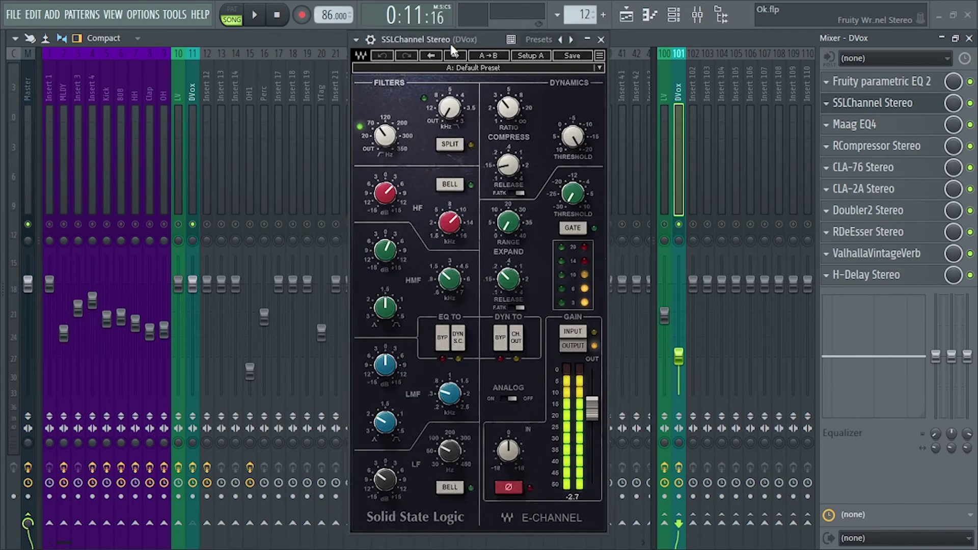
pyautogui.moveTo(451, 44); pyautogui.dragTo(461, 38)
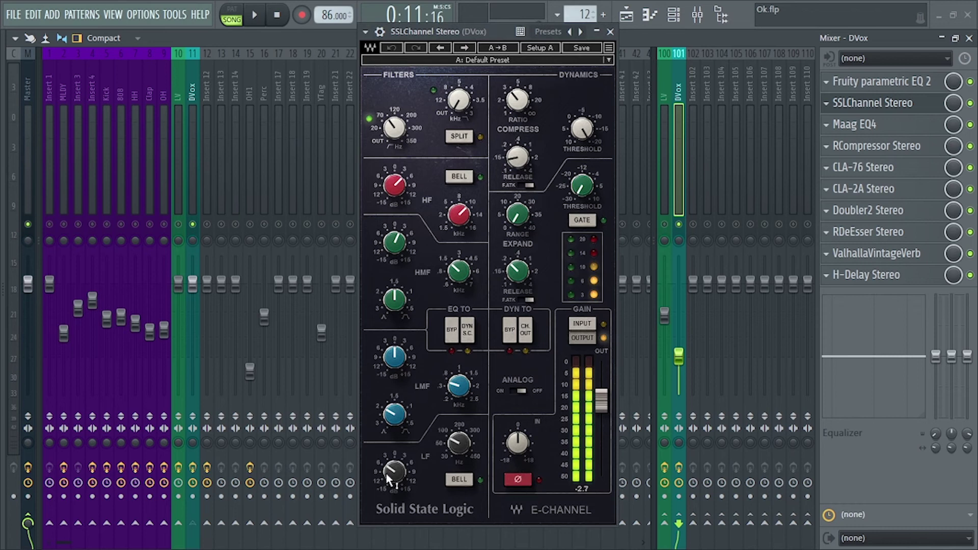
pyautogui.press('Escape')
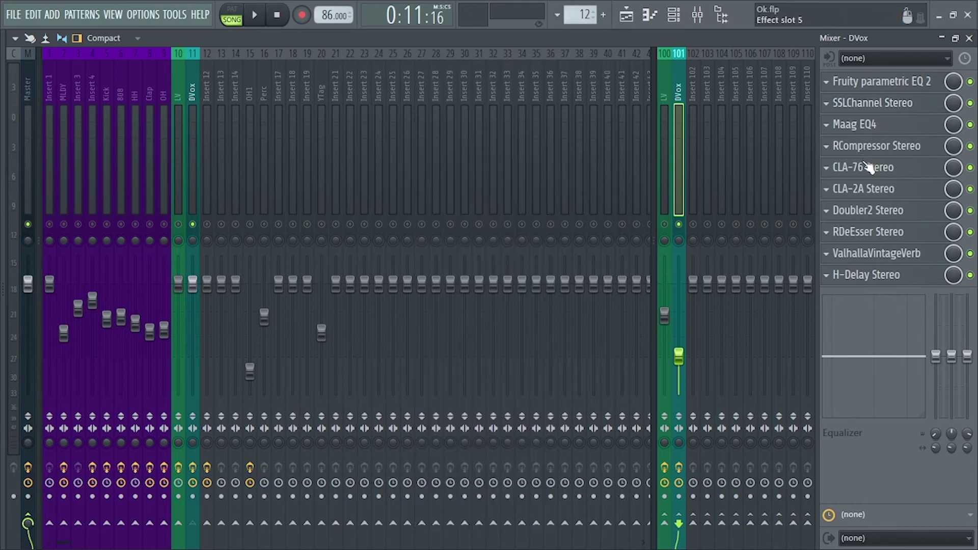
pyautogui.click(864, 189)
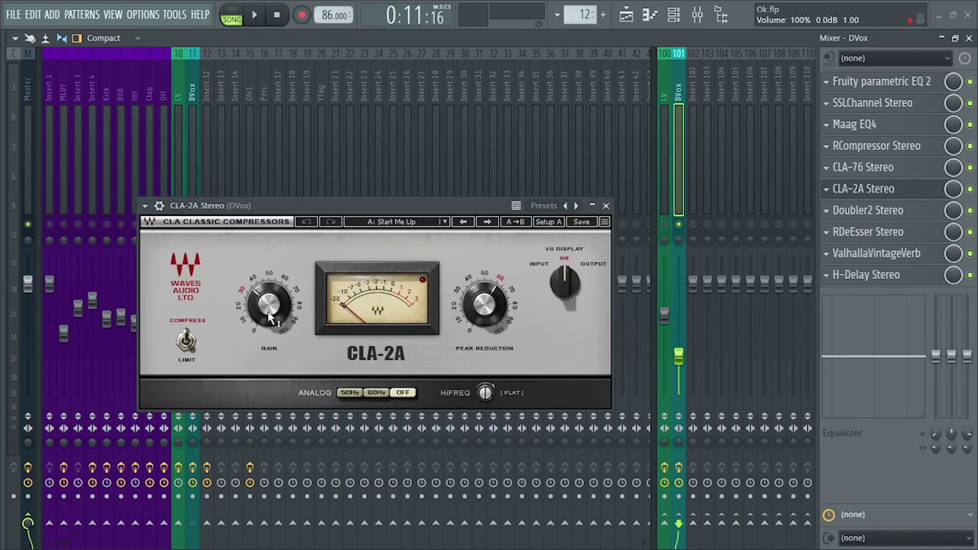
pyautogui.click(607, 206)
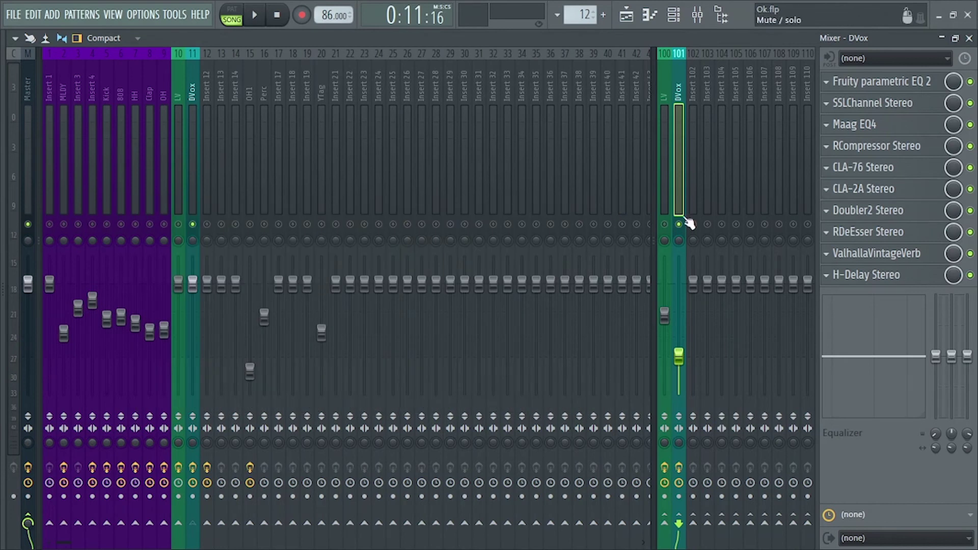
pyautogui.click(877, 216)
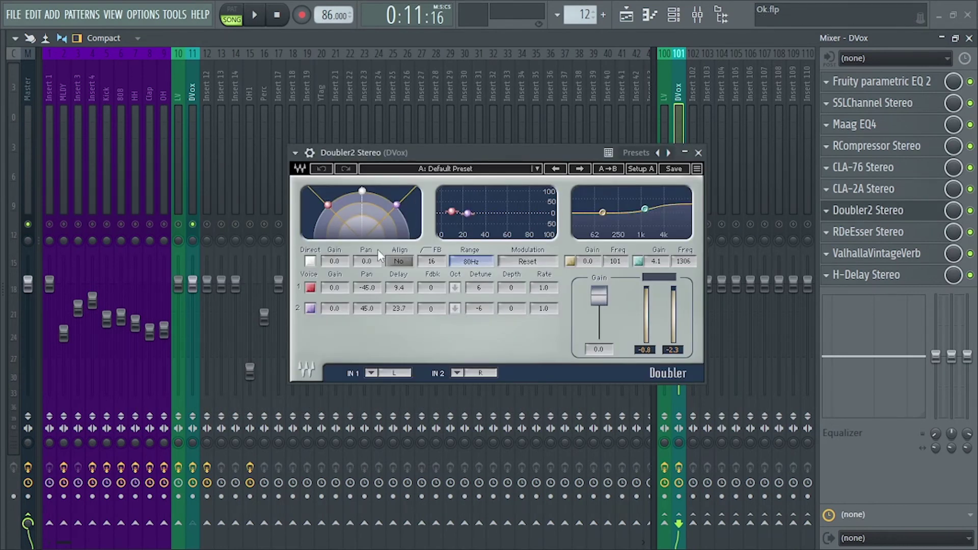
pyautogui.click(697, 153)
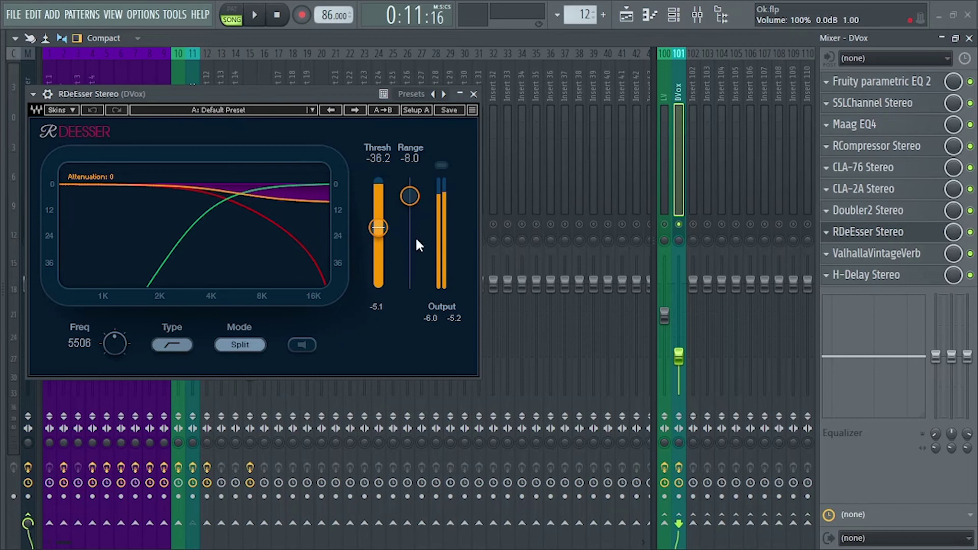
pyautogui.moveTo(283, 92); pyautogui.dragTo(468, 102)
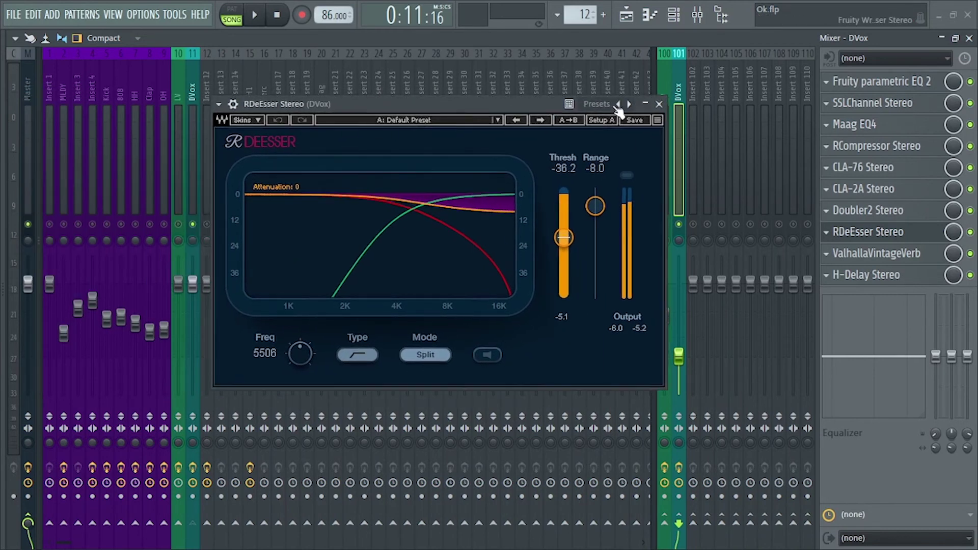
# Step: Close the RDeEsser and flip between Mixer and Playlist while the song plays past bar 15
pyautogui.click(659, 105)
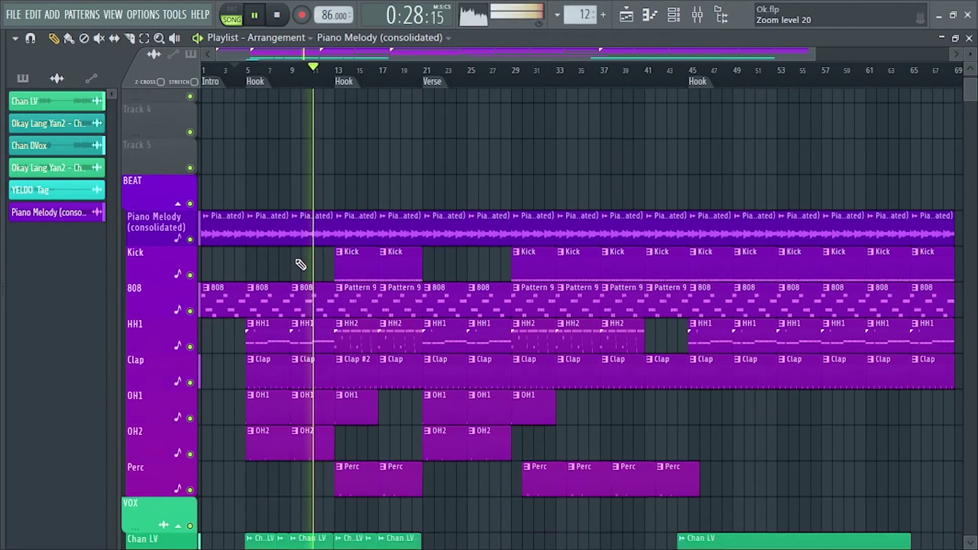
pyautogui.scroll(-4, 301, 265)
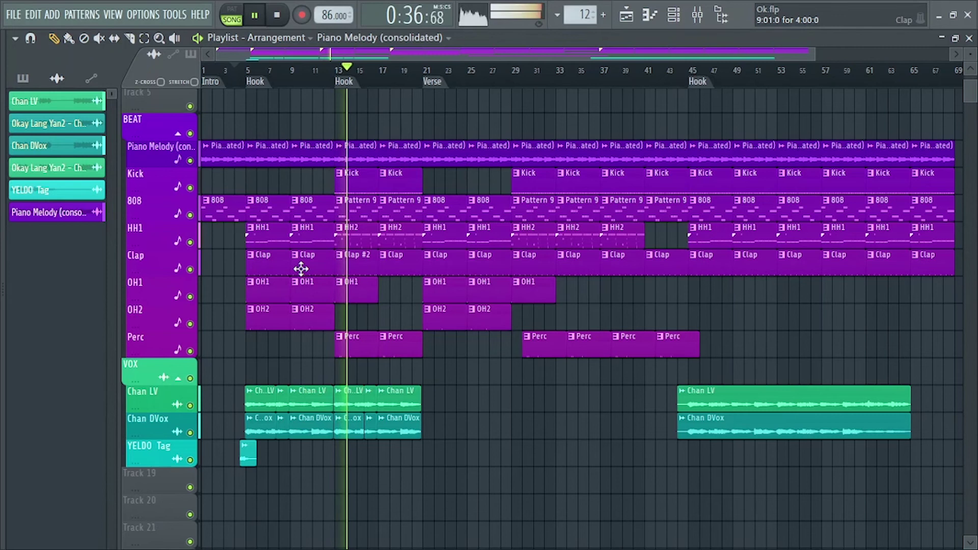
pyautogui.press('F9')
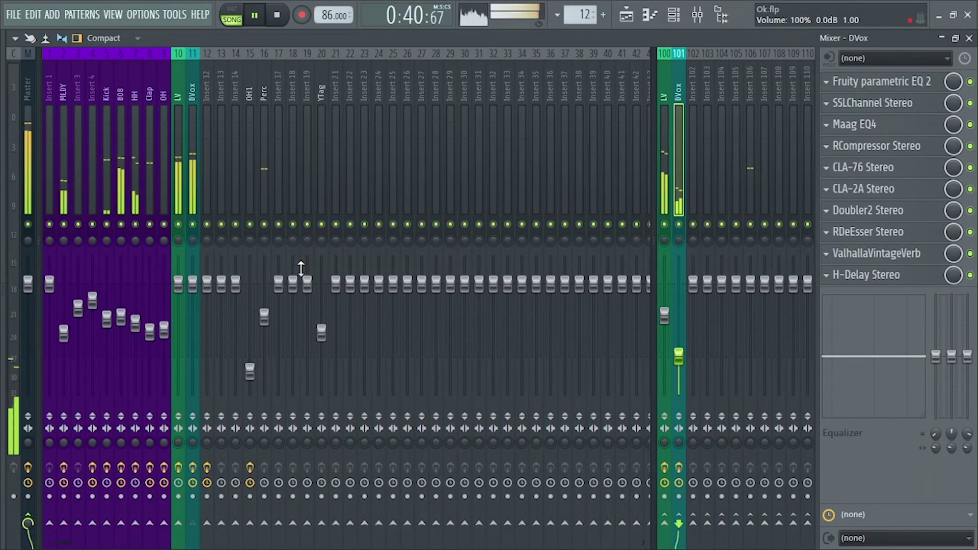
pyautogui.press('F5')
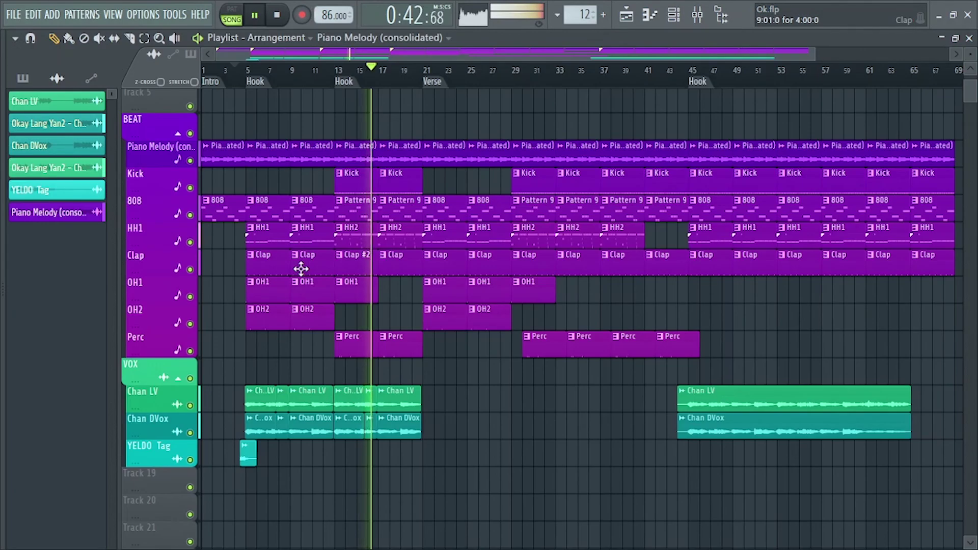